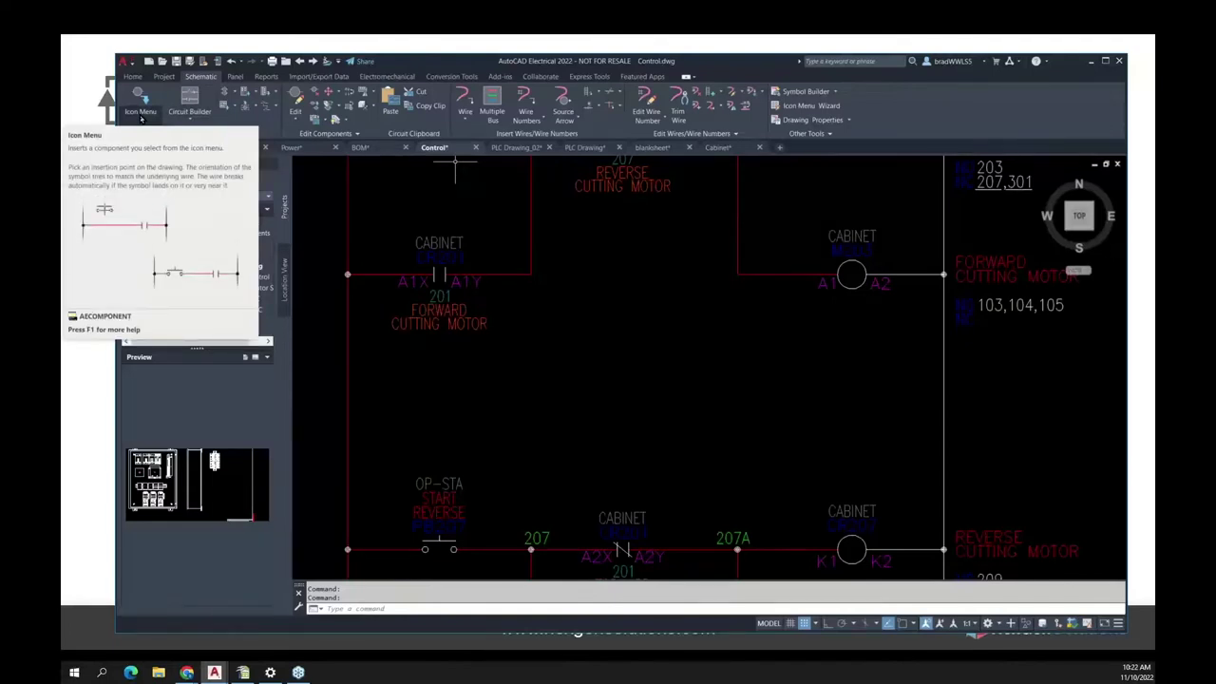
# Open the Catalog Browser, set its category to PB (Push buttons), and list the category's records using an empty search.
pyautogui.click(141, 118)
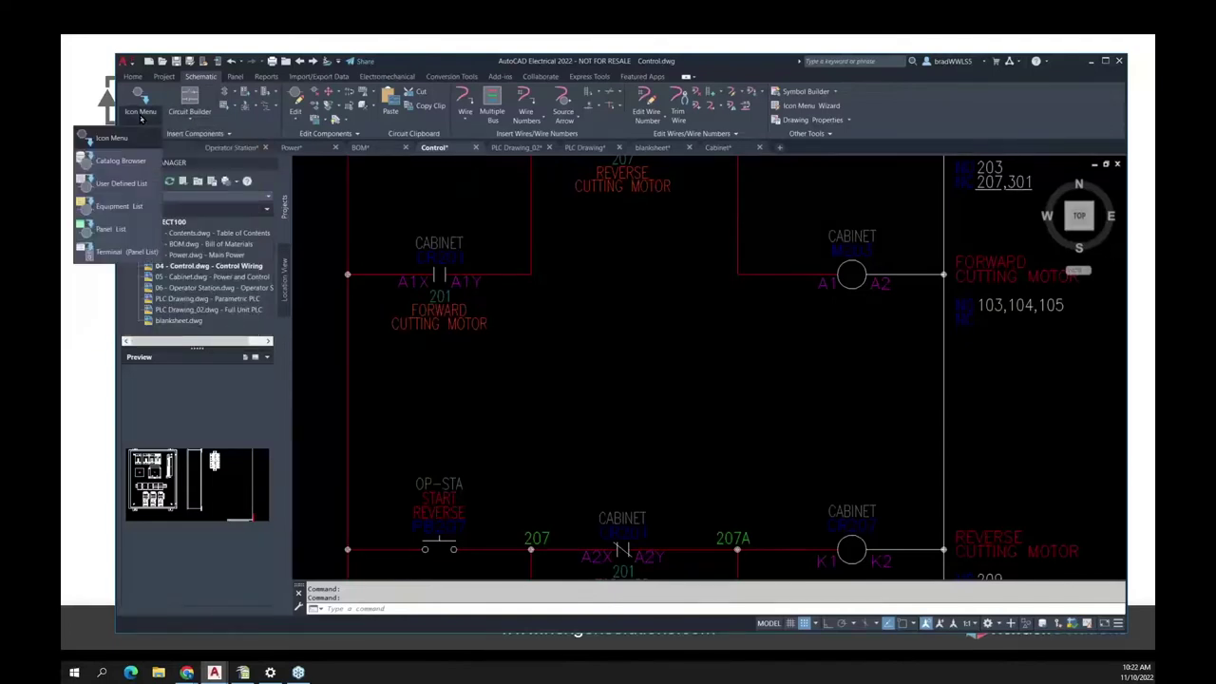
pyautogui.click(122, 163)
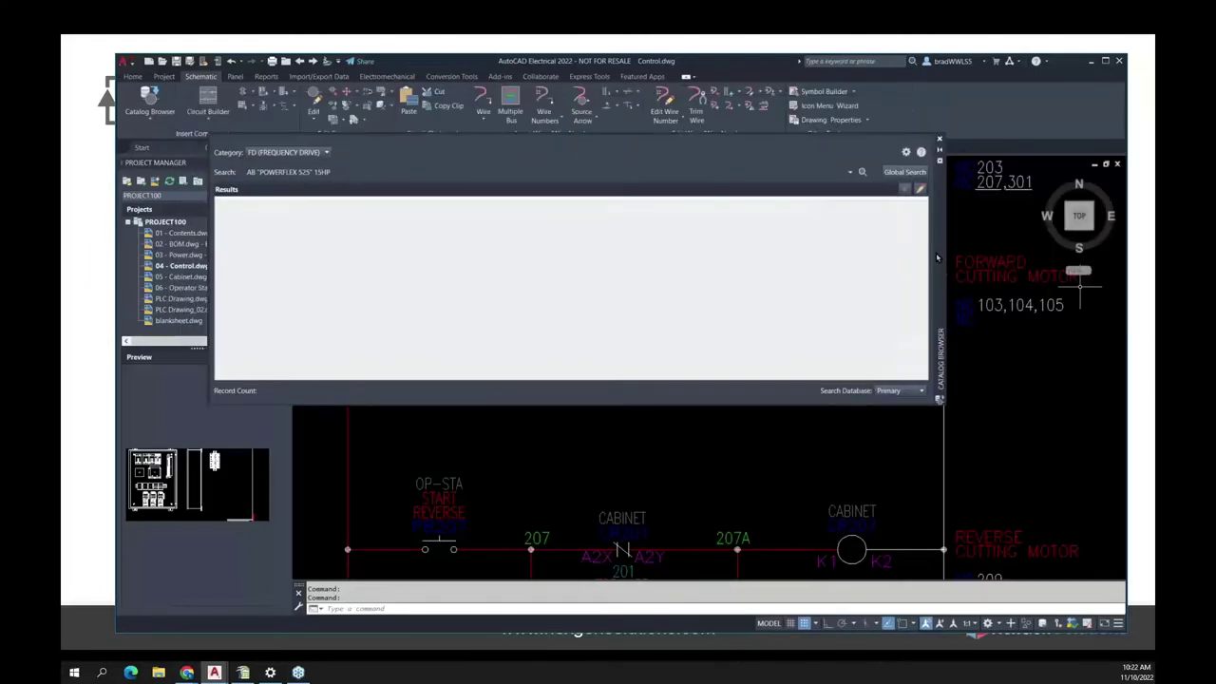
pyautogui.click(324, 152)
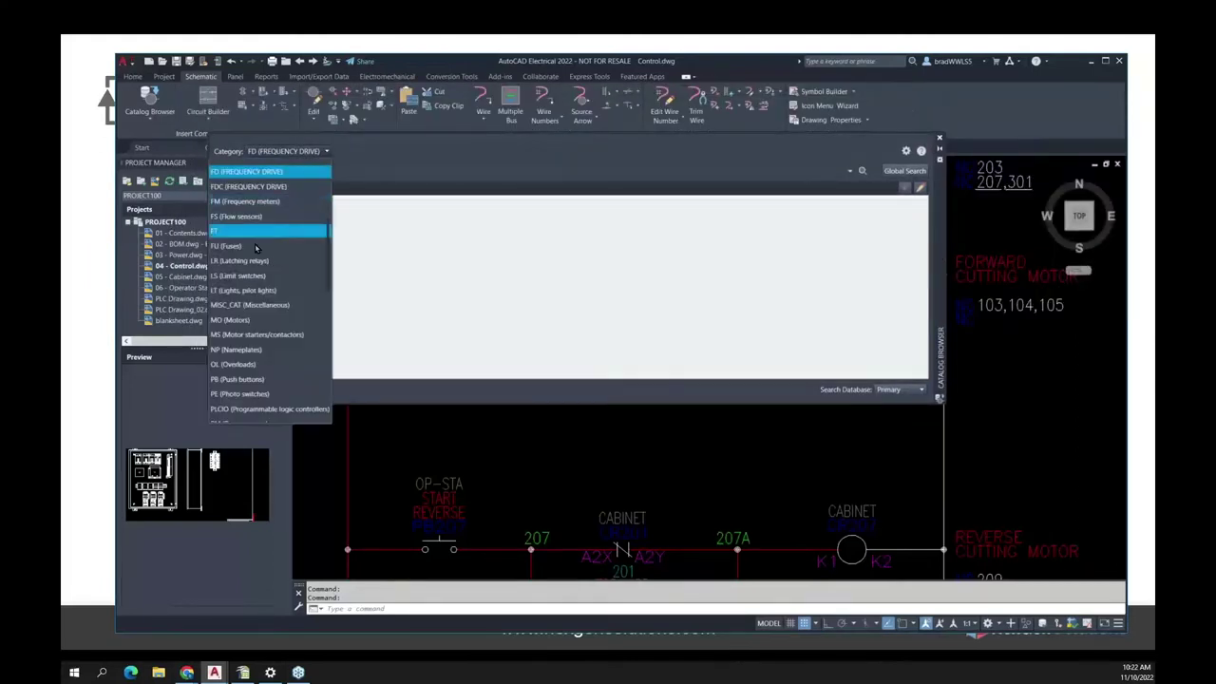
pyautogui.scroll(4, 249, 218)
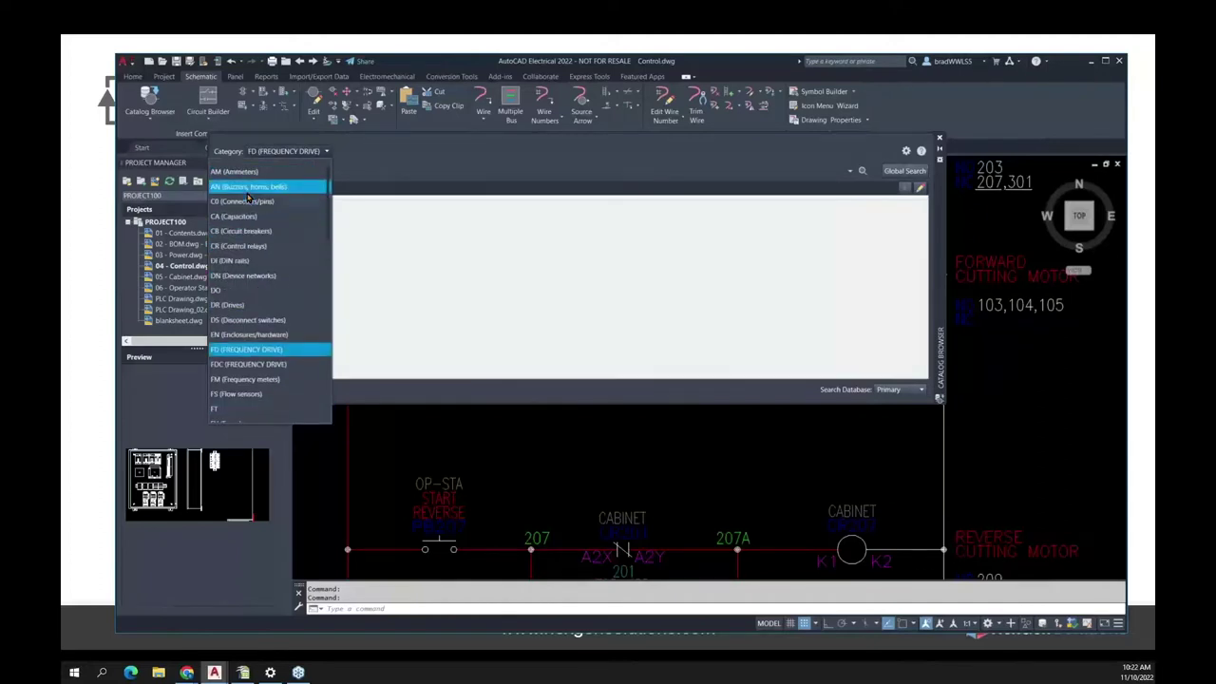
pyautogui.scroll(-2, 254, 247)
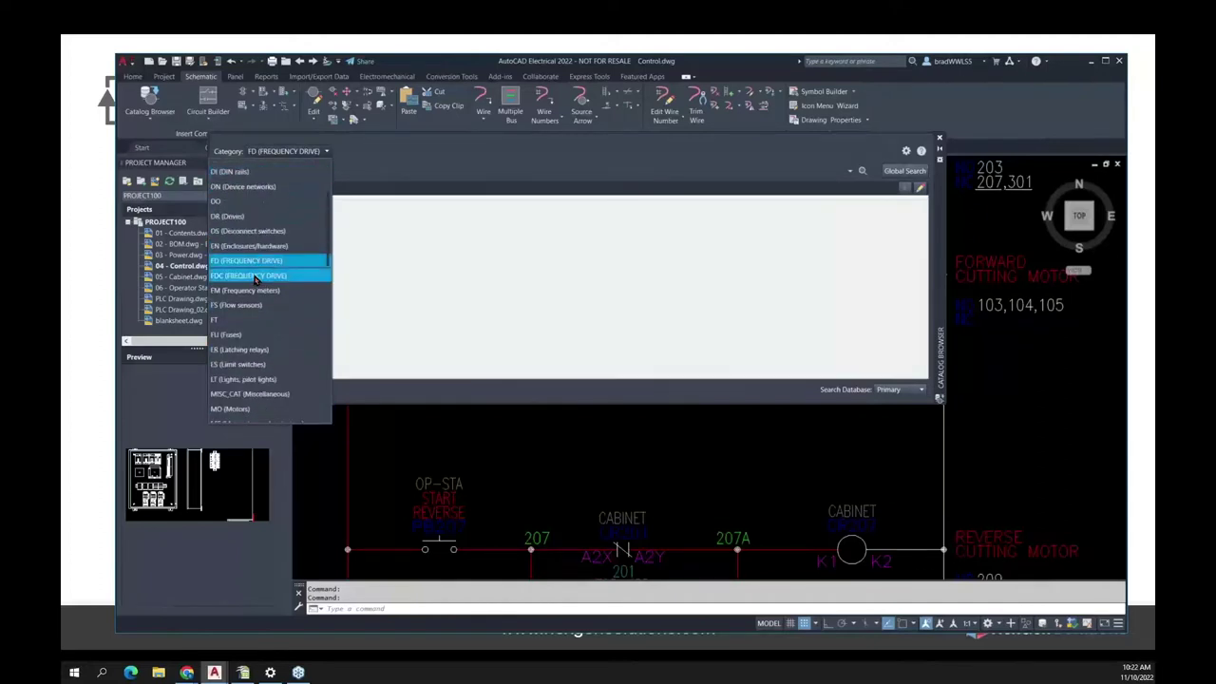
pyautogui.scroll(-3, 256, 285)
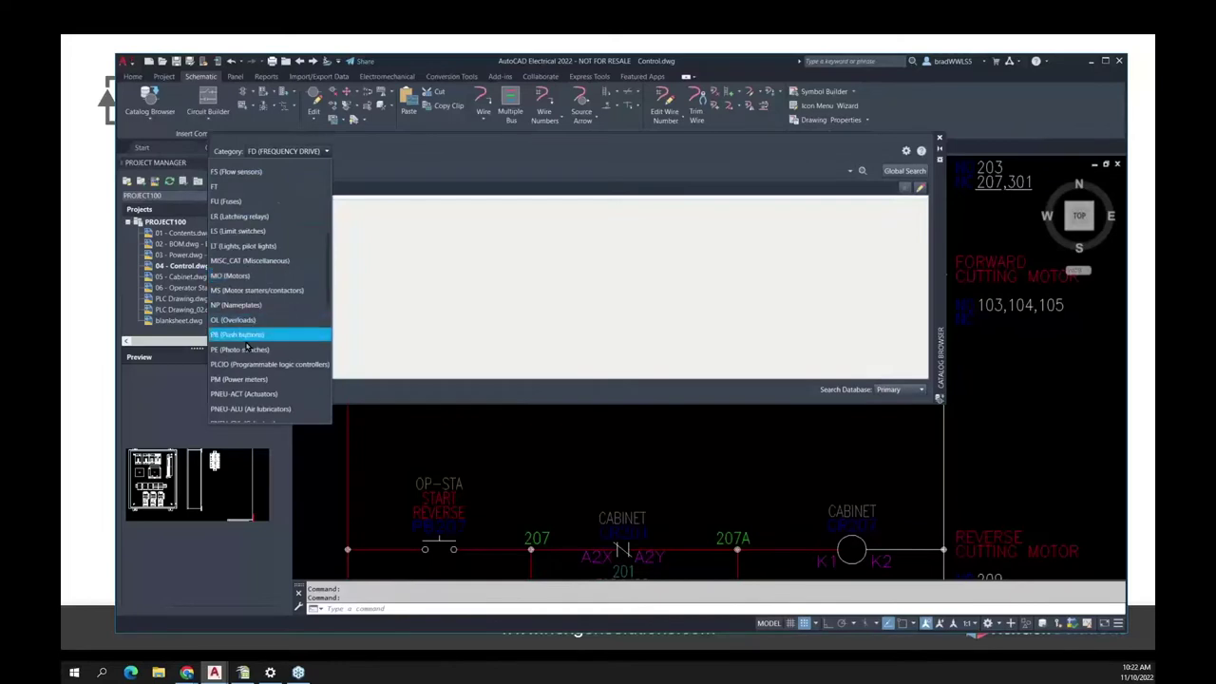
pyautogui.click(237, 334)
pyautogui.click(342, 172)
pyautogui.press('BackSpace')
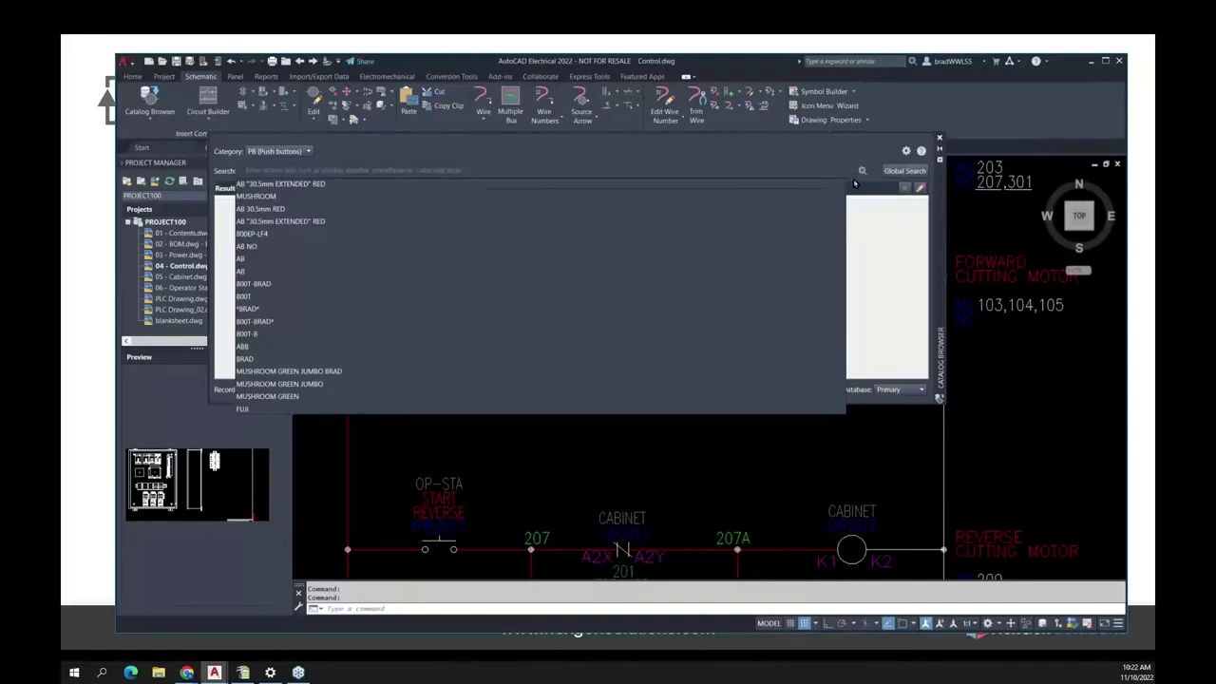
pyautogui.click(862, 172)
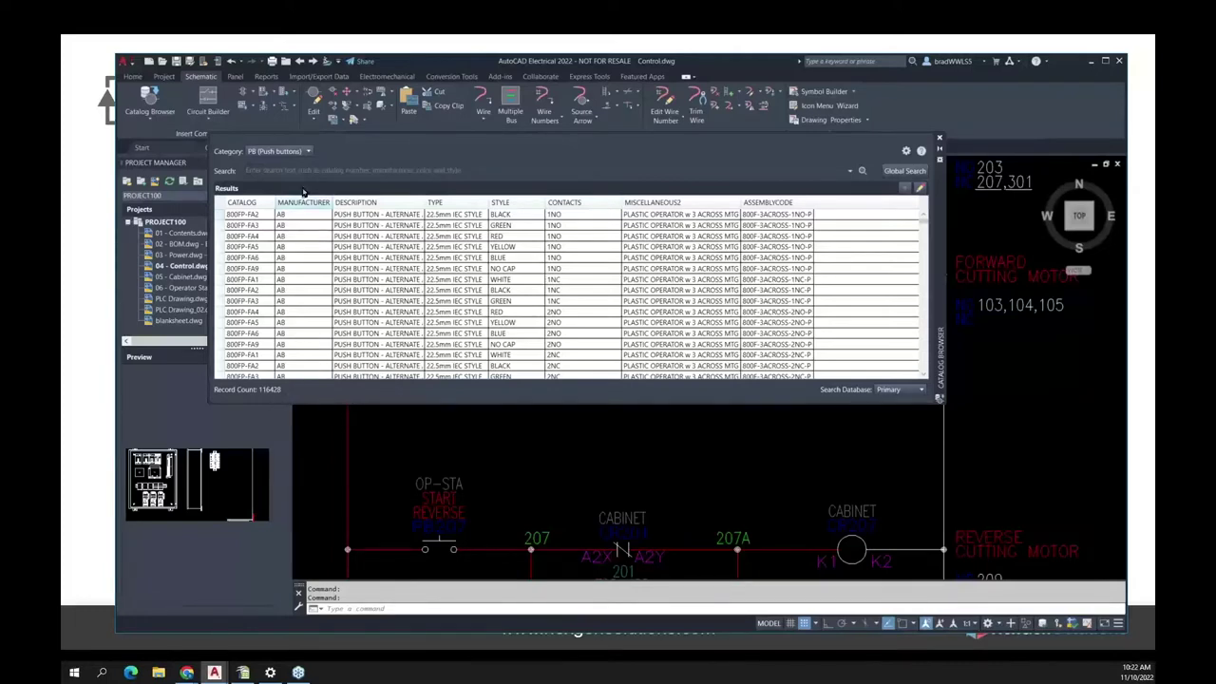
# Search the push button catalog for EATON.
pyautogui.click(301, 172)
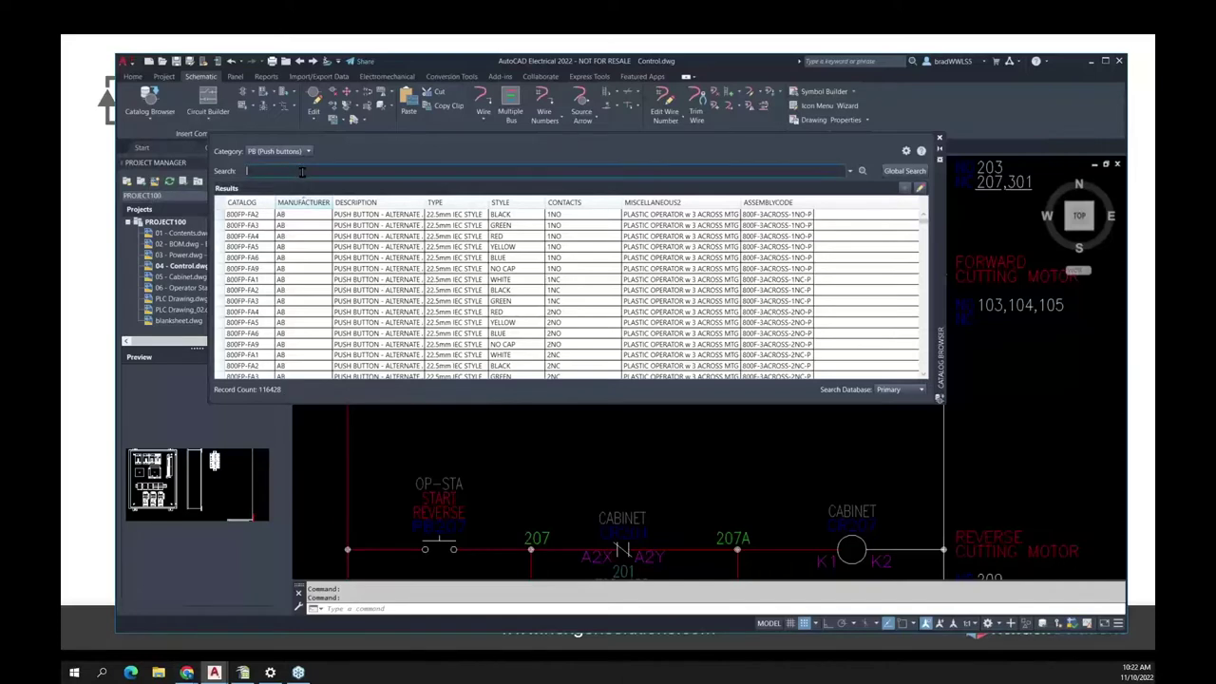
pyautogui.write('EATON')
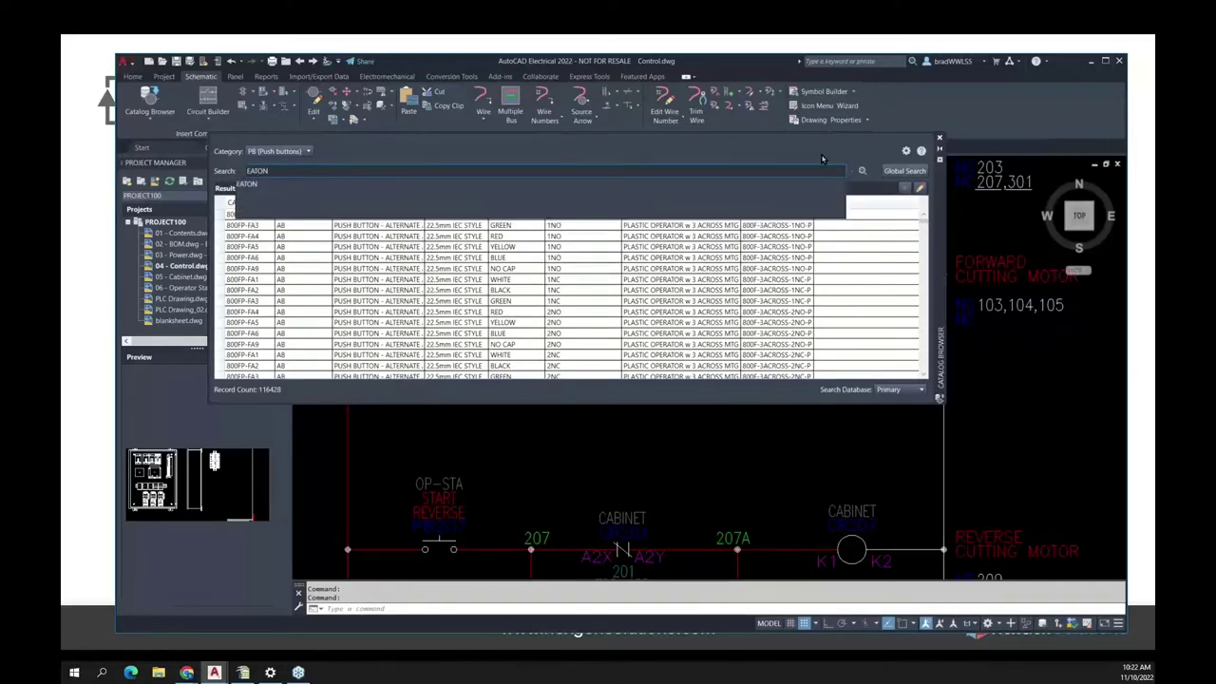
pyautogui.click(862, 172)
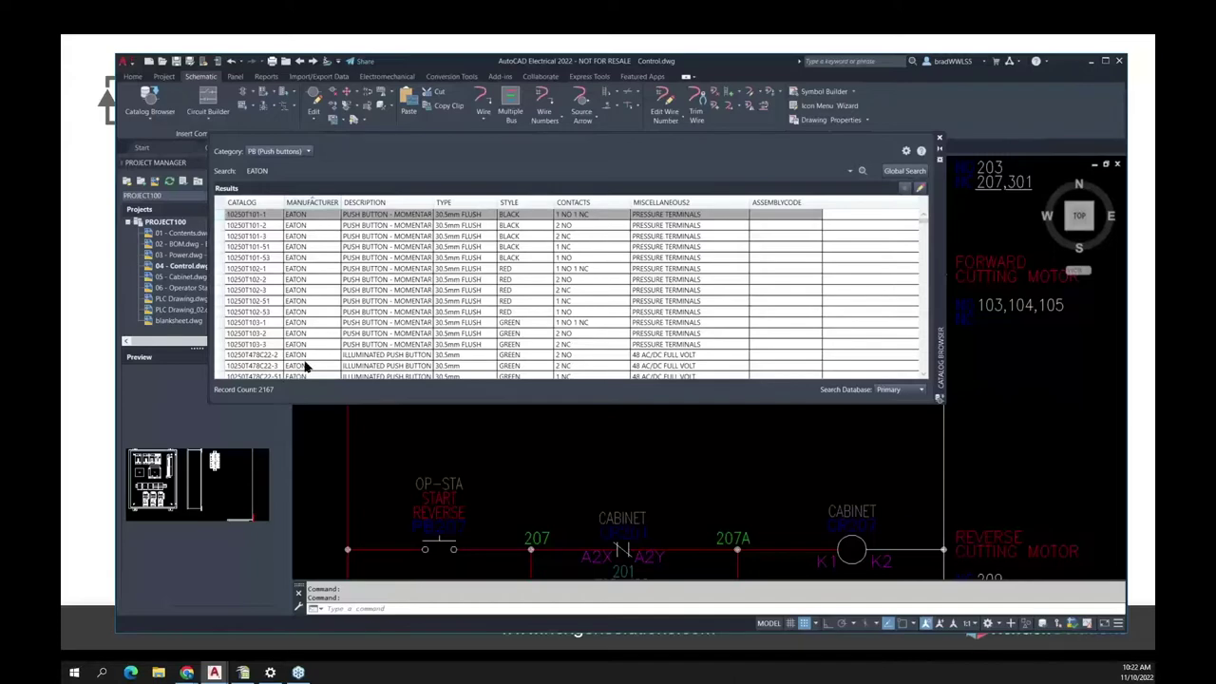
# Choose the green illuminated 30.5mm push button 10250T478C22-2 with 2 NO contacts and pick its horizontal schematic symbol for insertion.
pyautogui.scroll(-2, 334, 339)
pyautogui.scroll(-2, 335, 323)
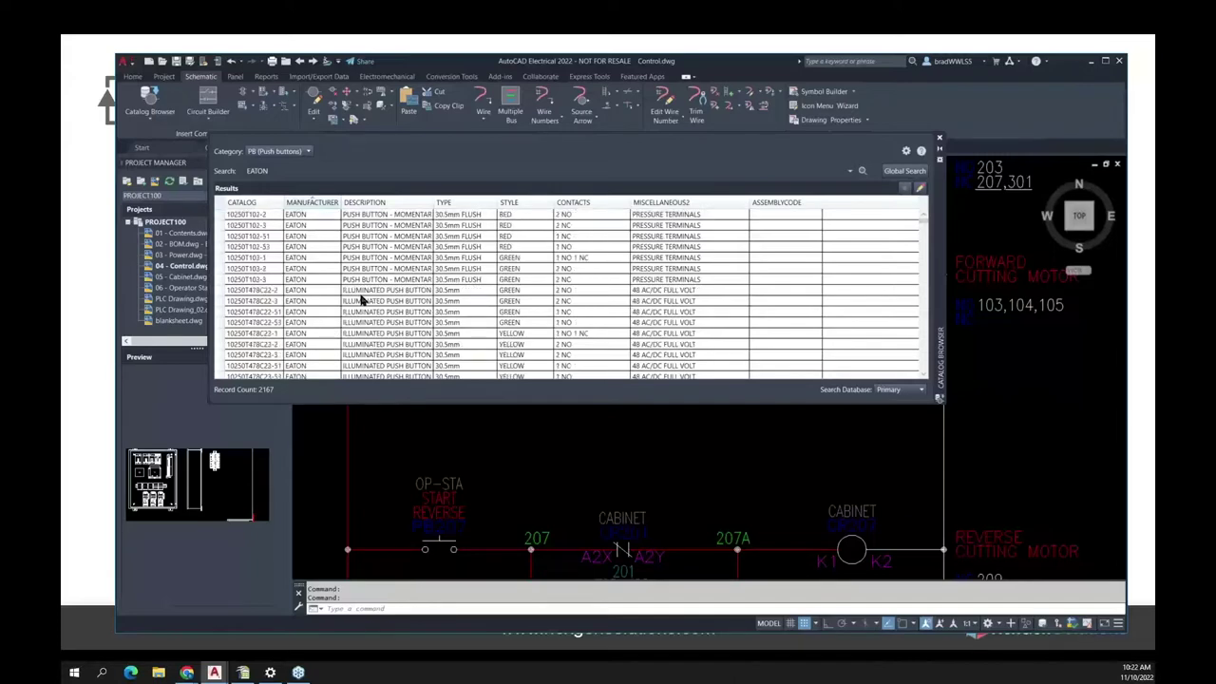
pyautogui.click(362, 291)
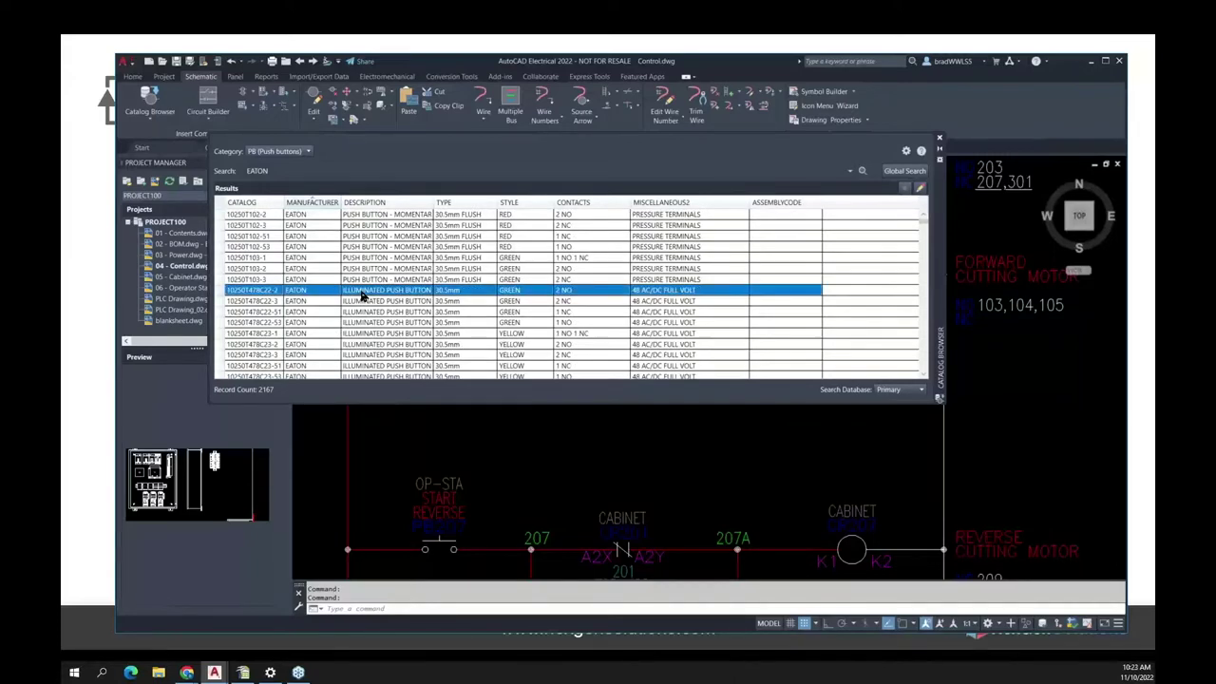
pyautogui.moveTo(362, 294)
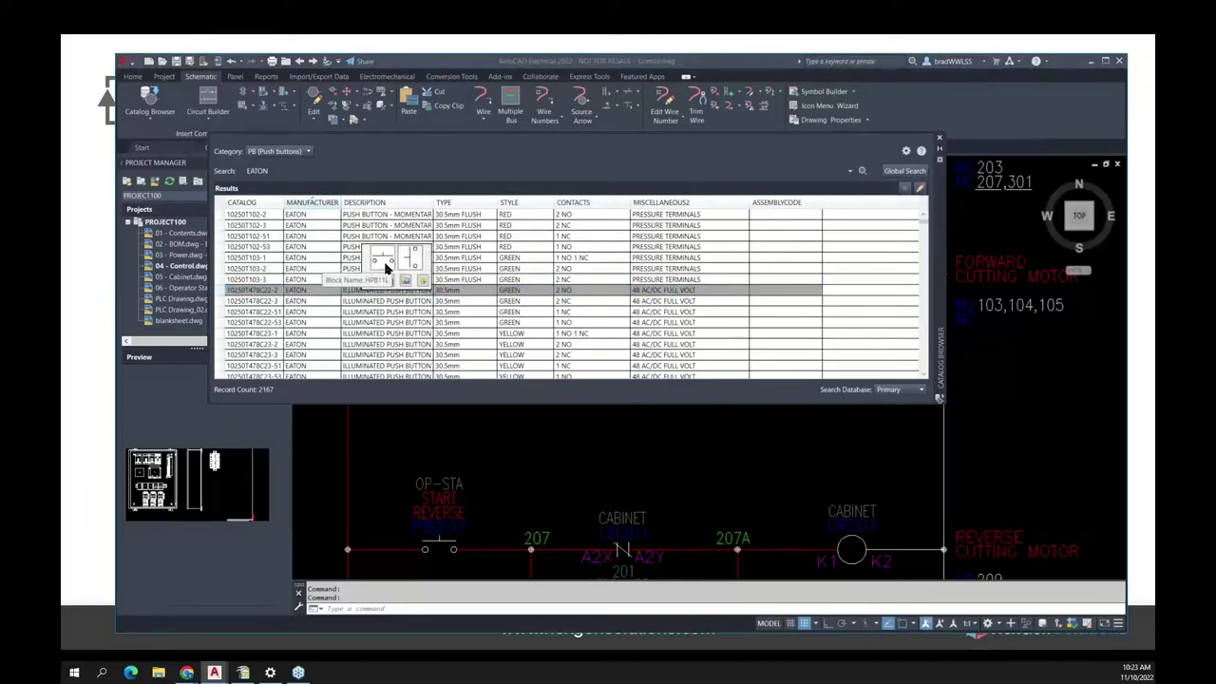
pyautogui.click(387, 269)
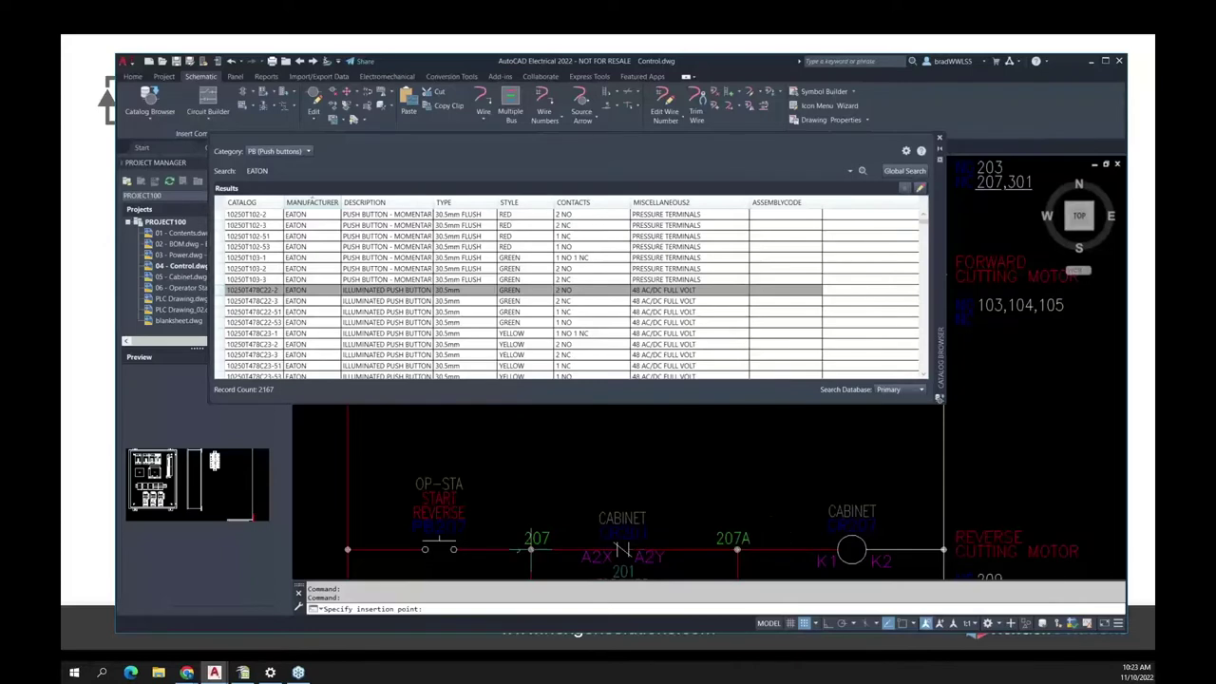
# Insert the push button on the wire at line reference 261 with the description PLC START, and close the Catalog Browser.
pyautogui.scroll(-2, 546, 456)
pyautogui.scroll(-2, 670, 480)
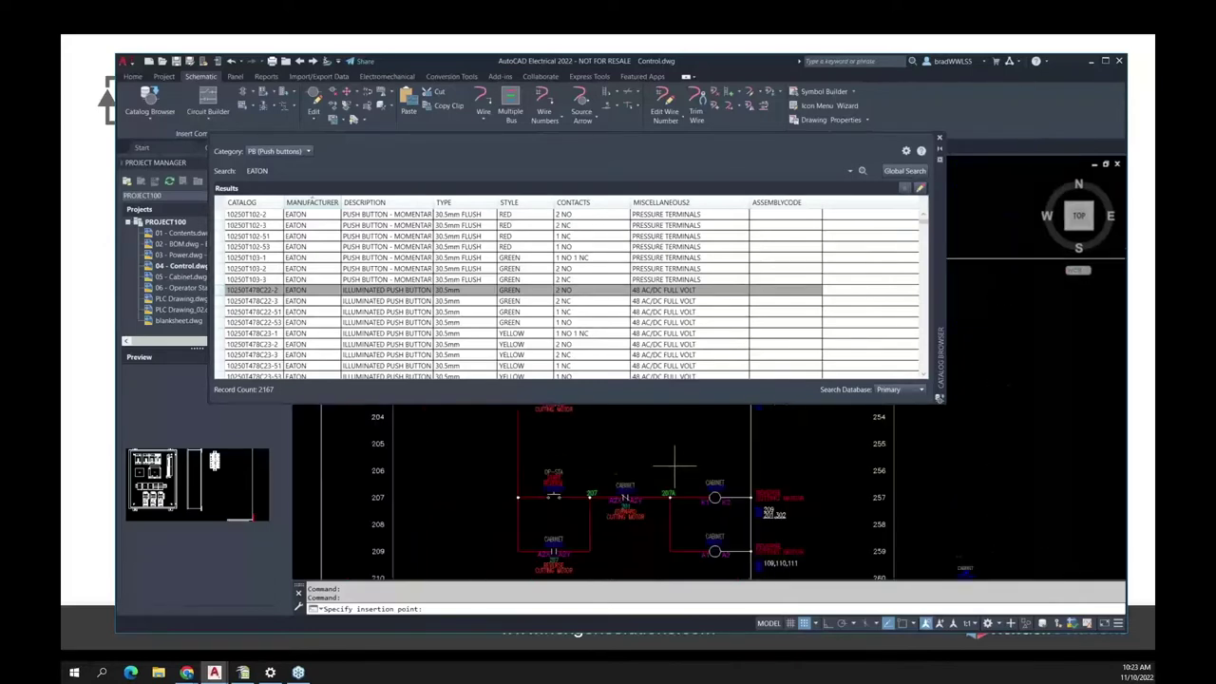
pyautogui.scroll(-3, 477, 433)
pyautogui.scroll(2, 477, 434)
pyautogui.scroll(2, 672, 466)
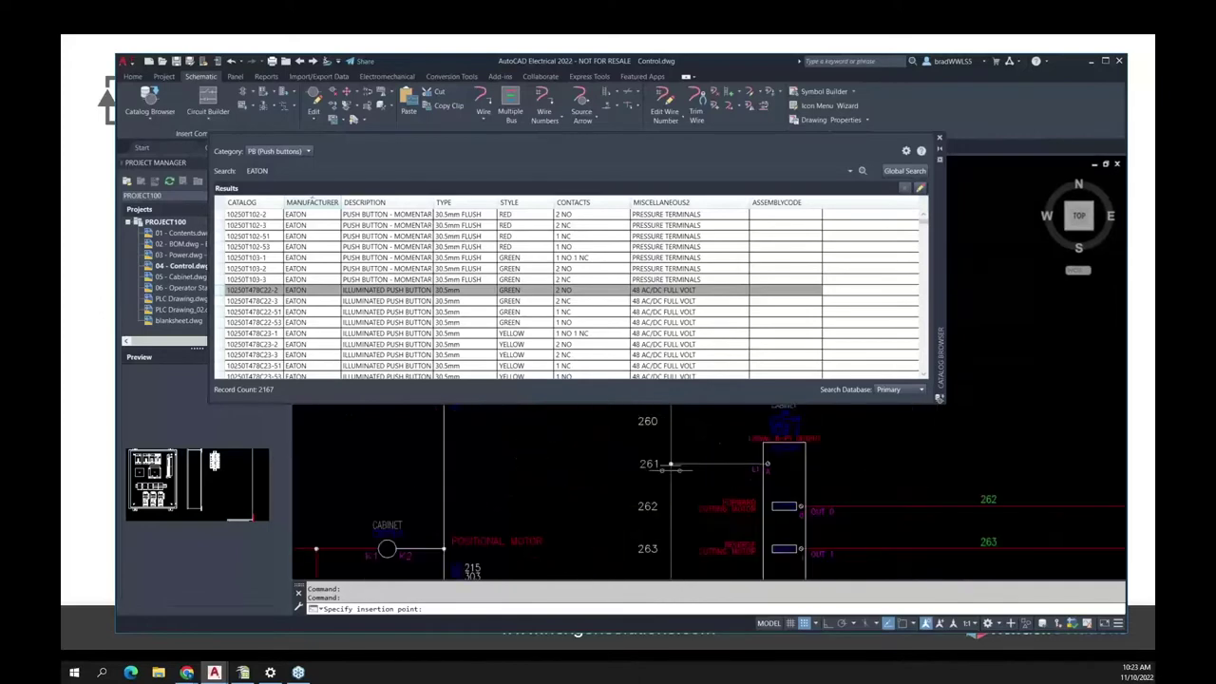
pyautogui.click(713, 463)
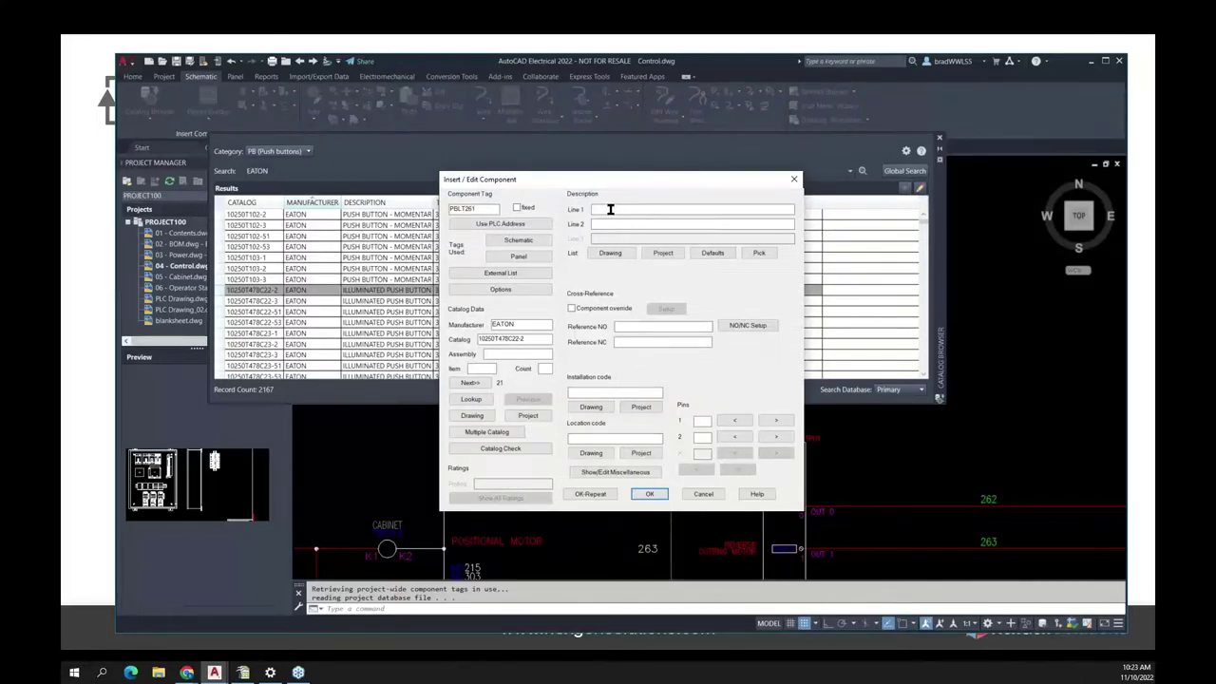
pyautogui.write('P')
pyautogui.click(644, 494)
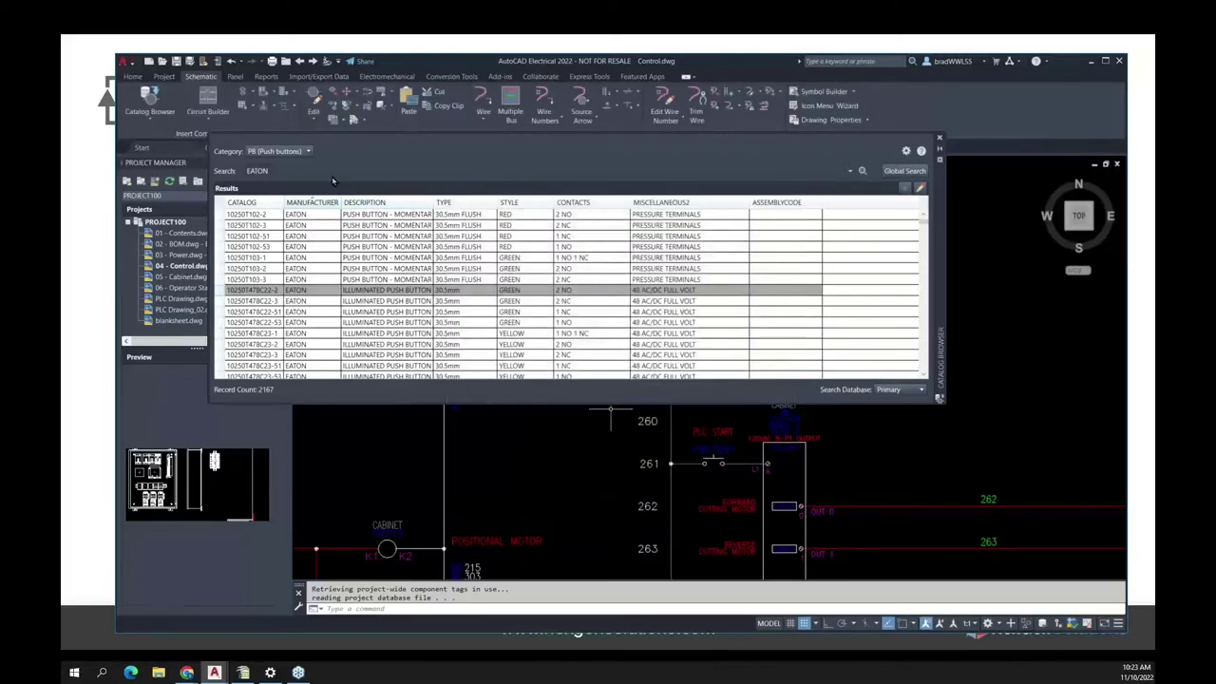
pyautogui.click(939, 140)
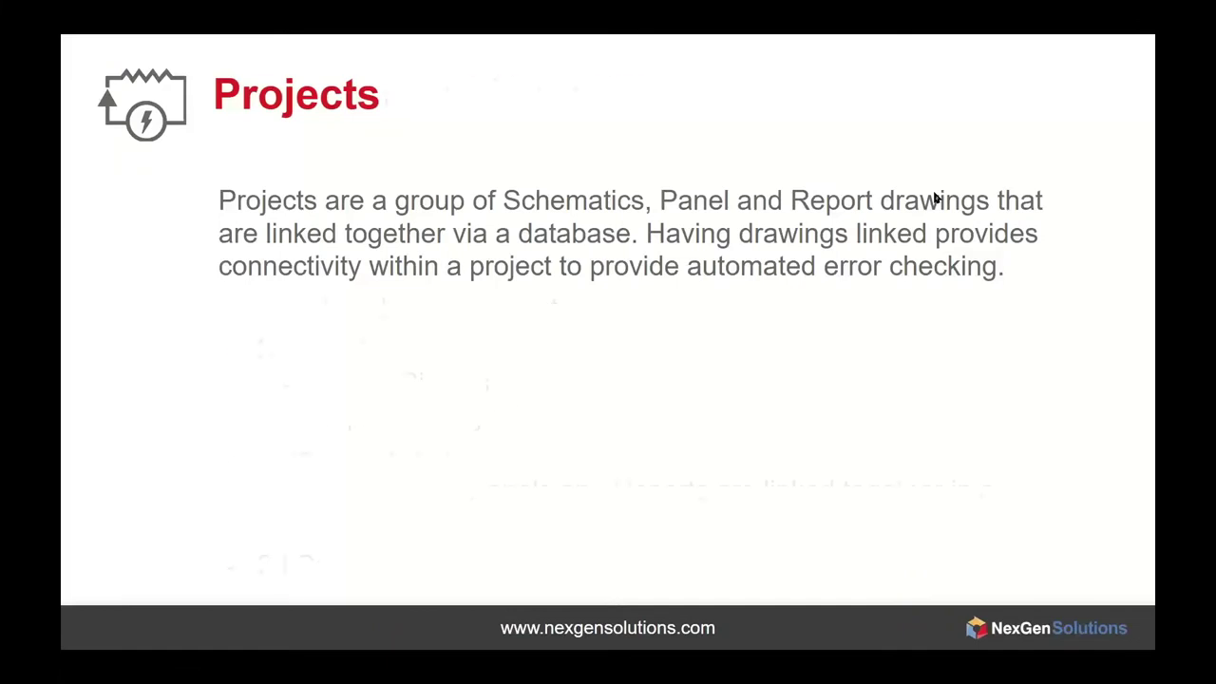
pyautogui.press('Left')
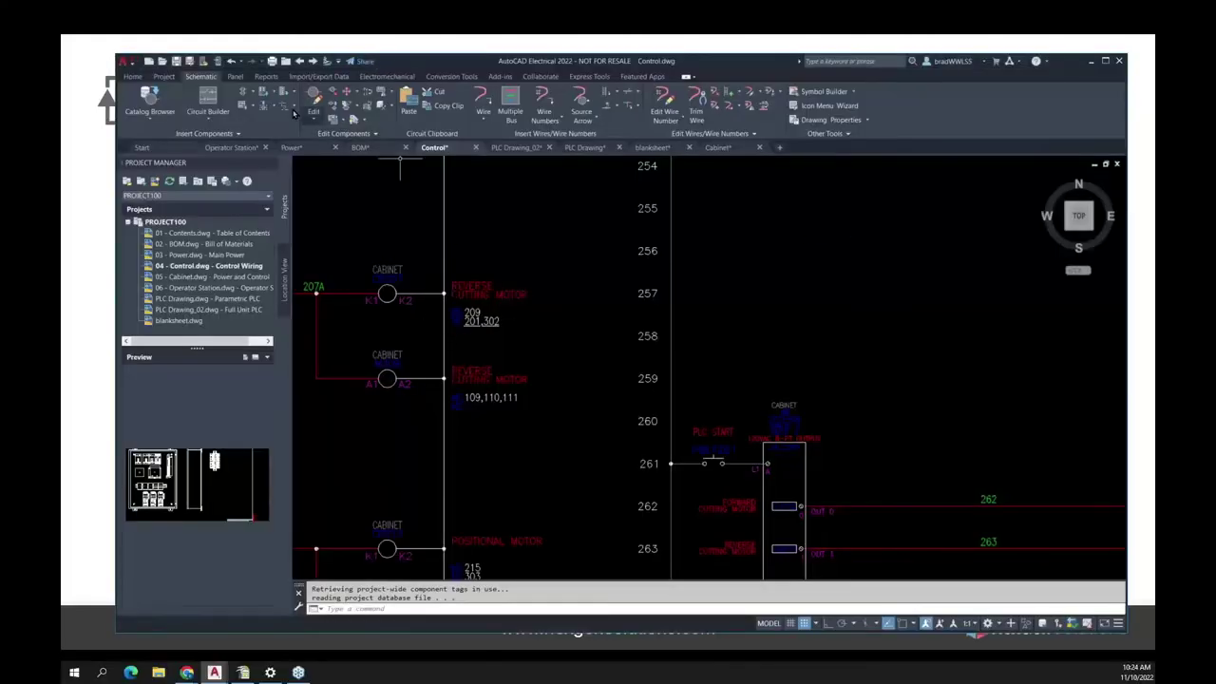
# Start inserting a component through the Icon Menu and choose the drive symbol in the custom PSI FREQ. DRIVES group.
pyautogui.click(150, 119)
pyautogui.click(143, 140)
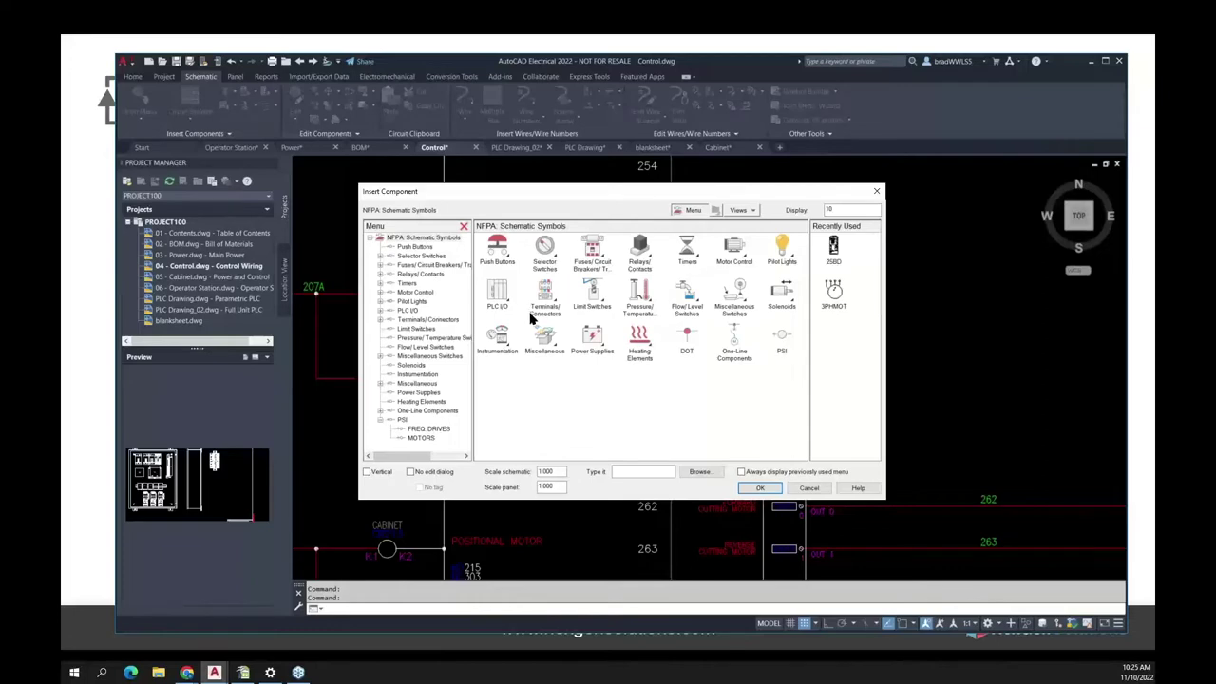
pyautogui.click(782, 337)
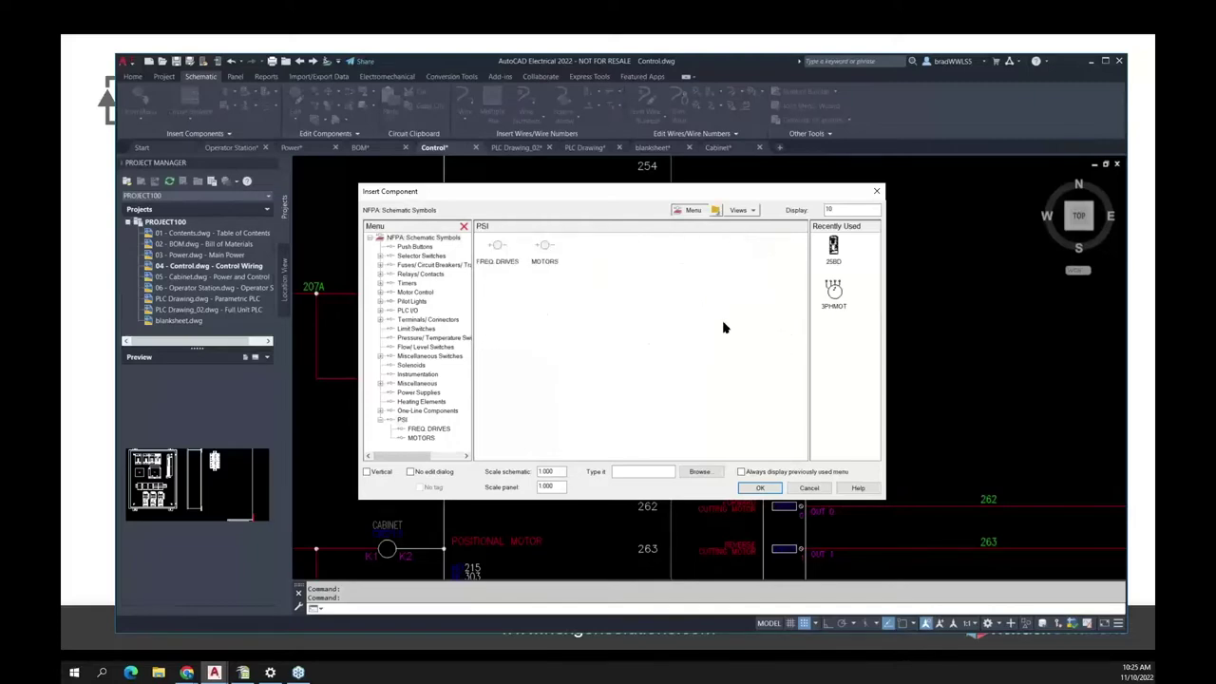
pyautogui.click(497, 262)
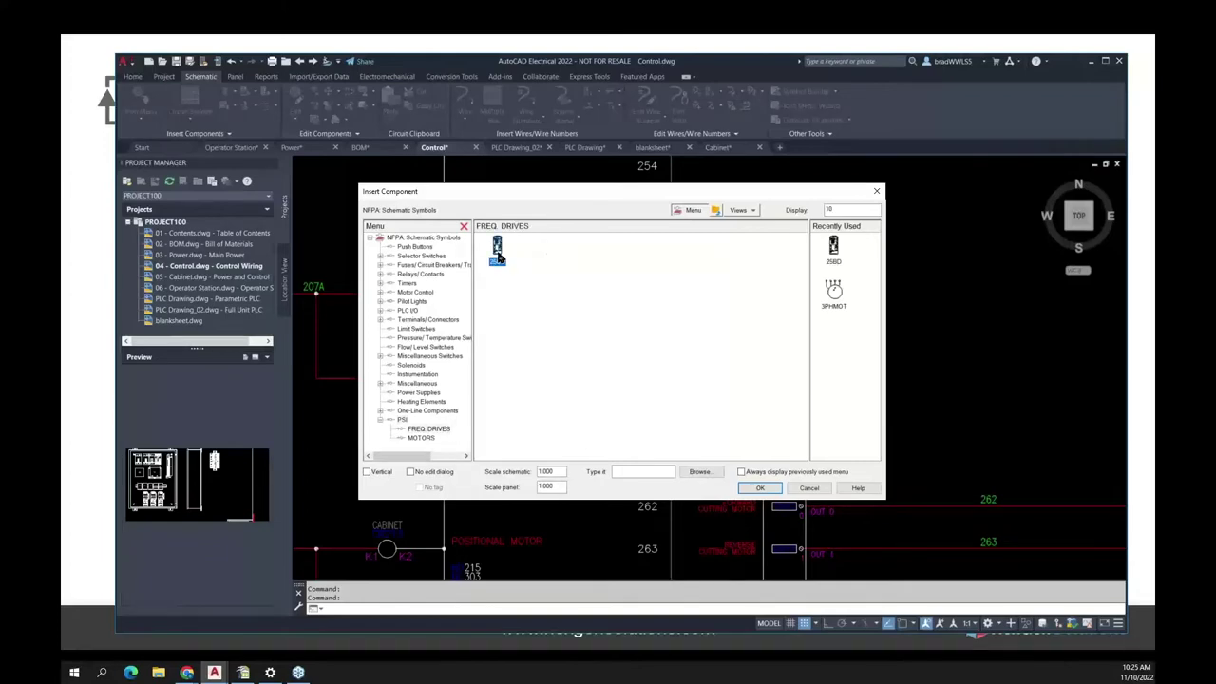
pyautogui.click(498, 251)
# Place the AB POWERFLEX525 drive symbol in the blank column beside the PLC output ladder and accept its component settings.
pyautogui.scroll(-10, 874, 418)
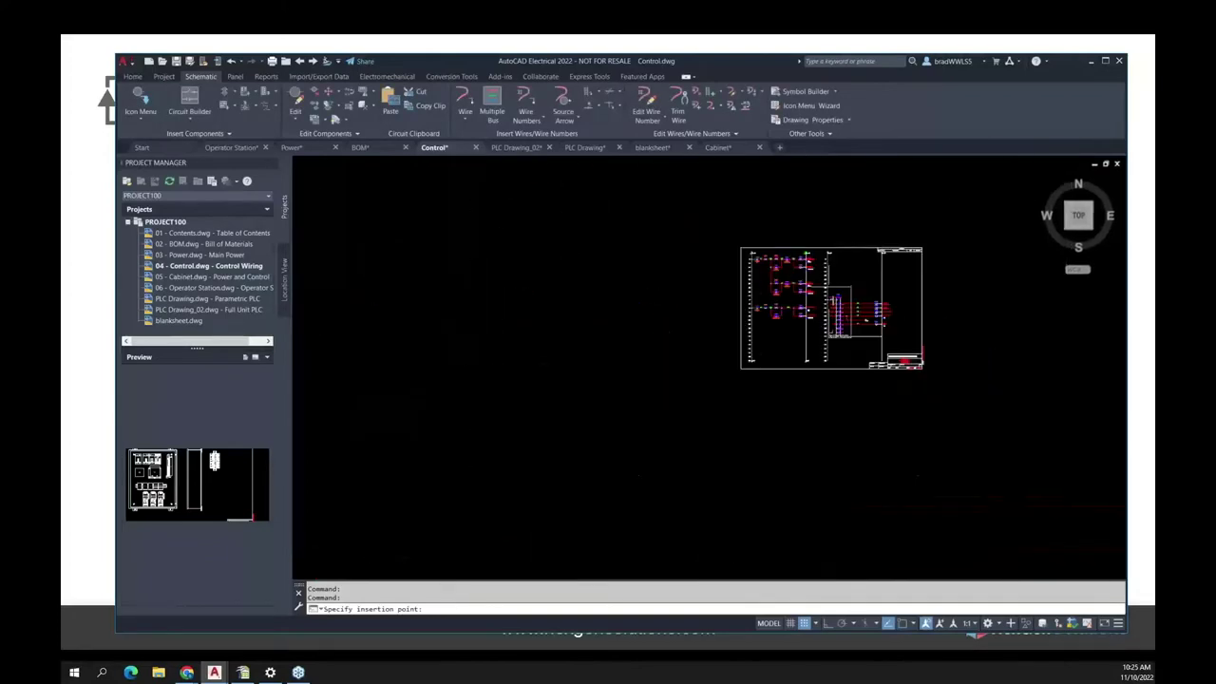
pyautogui.scroll(8, 760, 280)
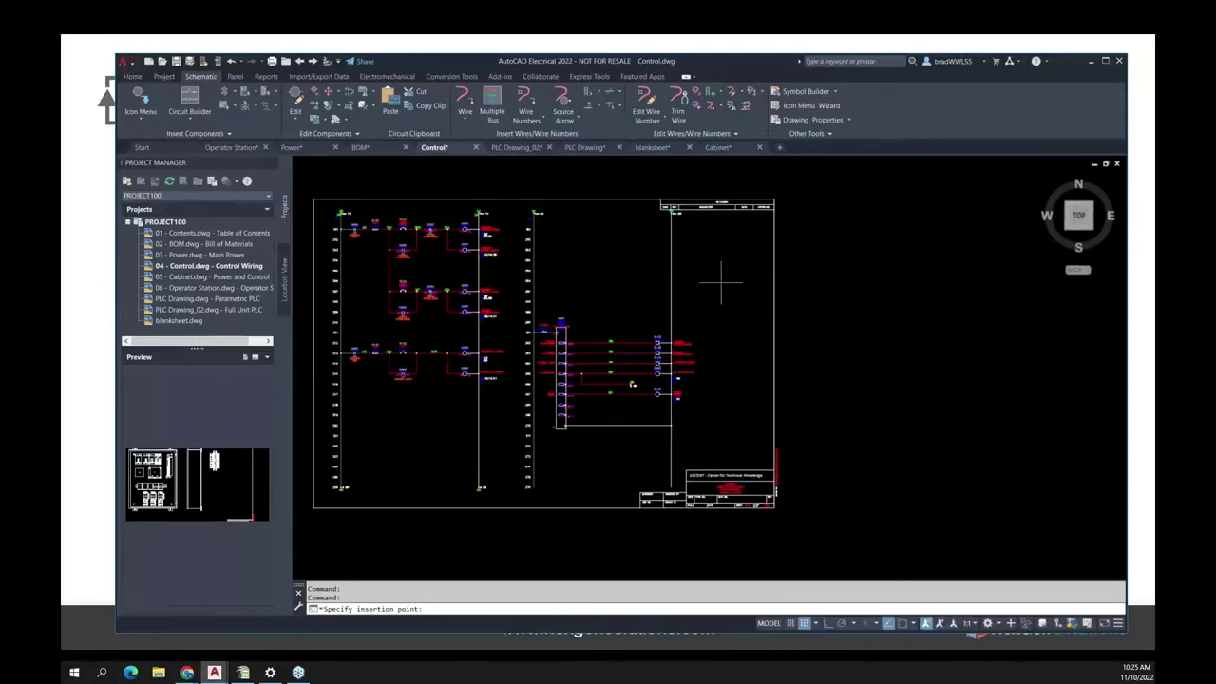
pyautogui.click(826, 379)
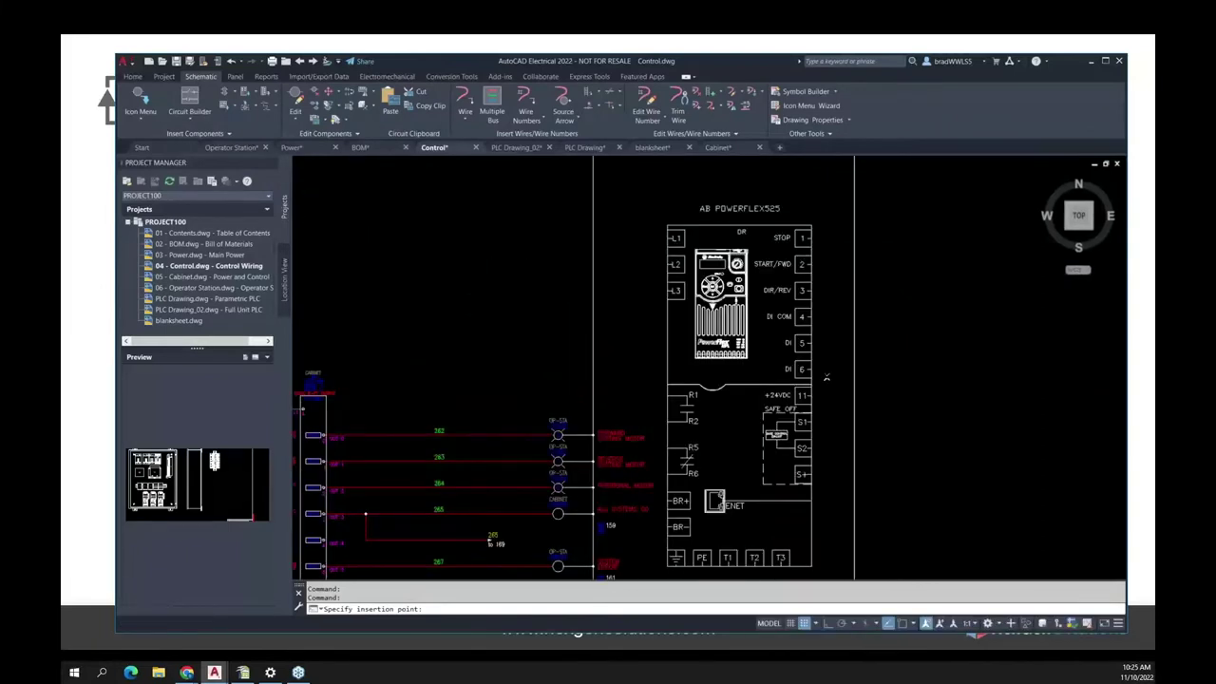
pyautogui.click(648, 492)
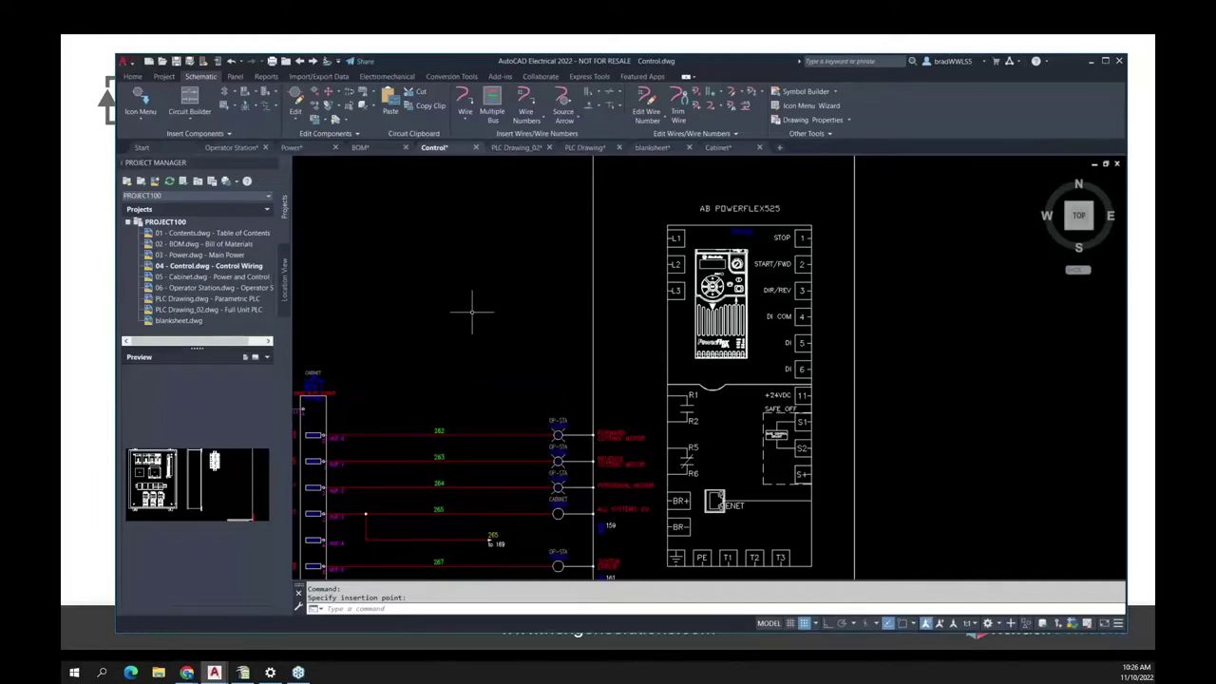
pyautogui.scroll(-2, 480, 309)
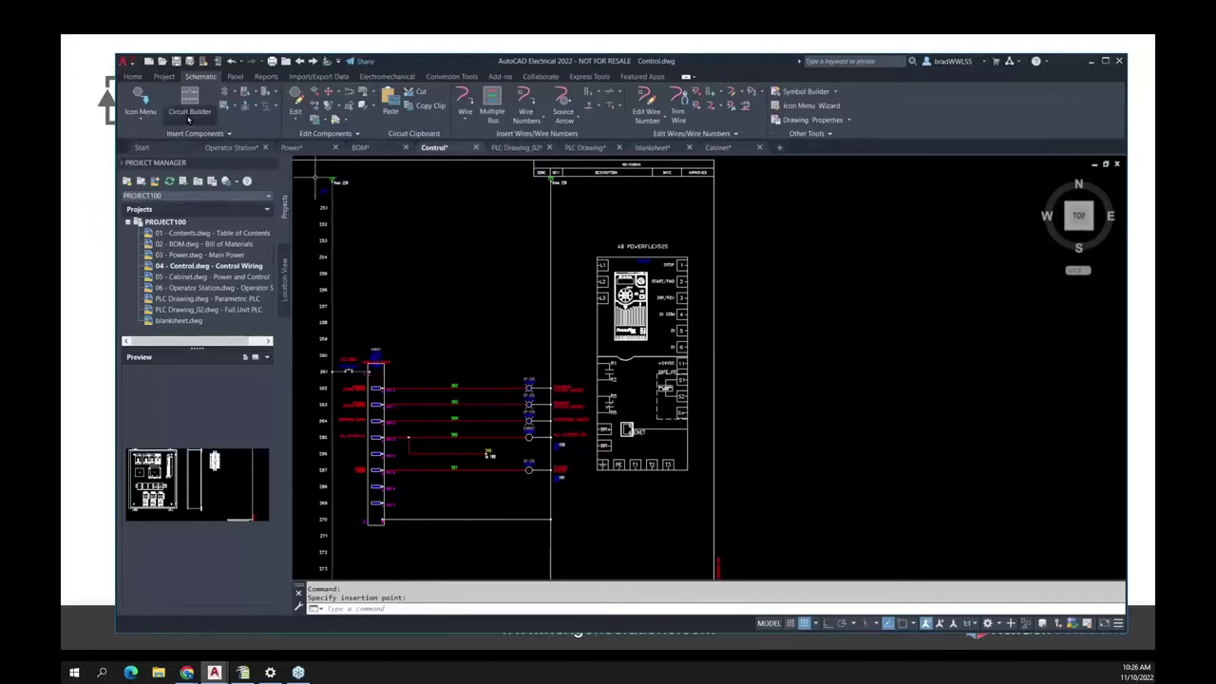
pyautogui.click(235, 107)
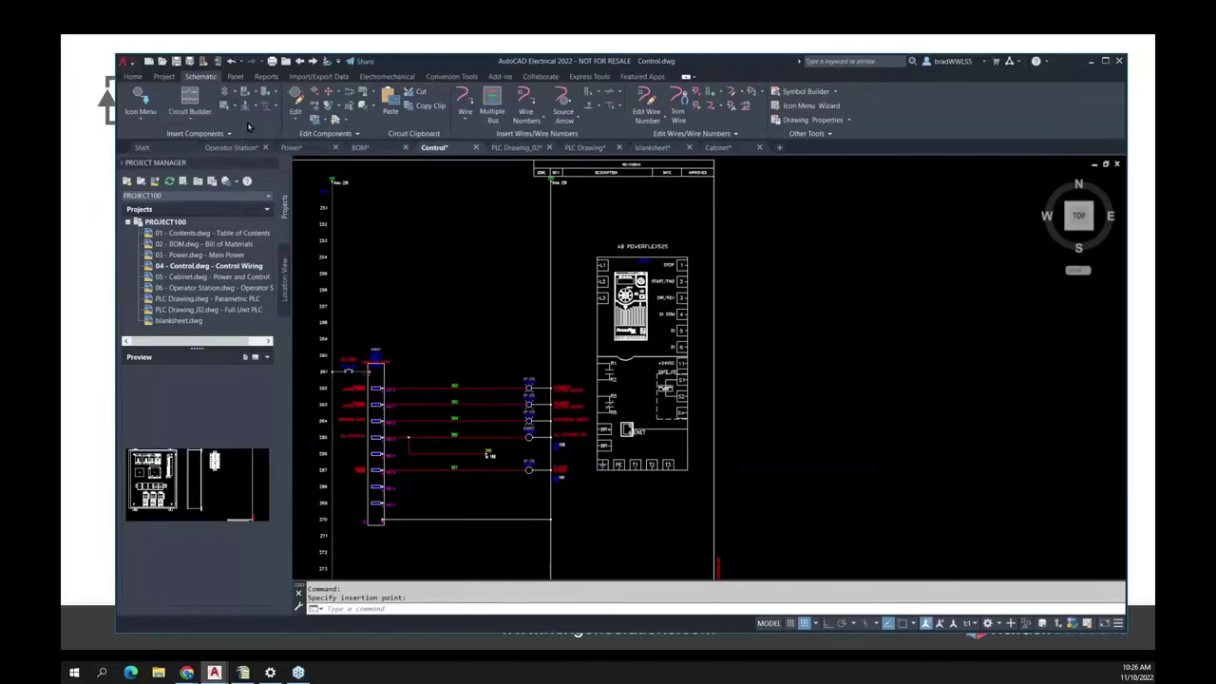
pyautogui.click(326, 121)
pyautogui.scroll(-2, 566, 434)
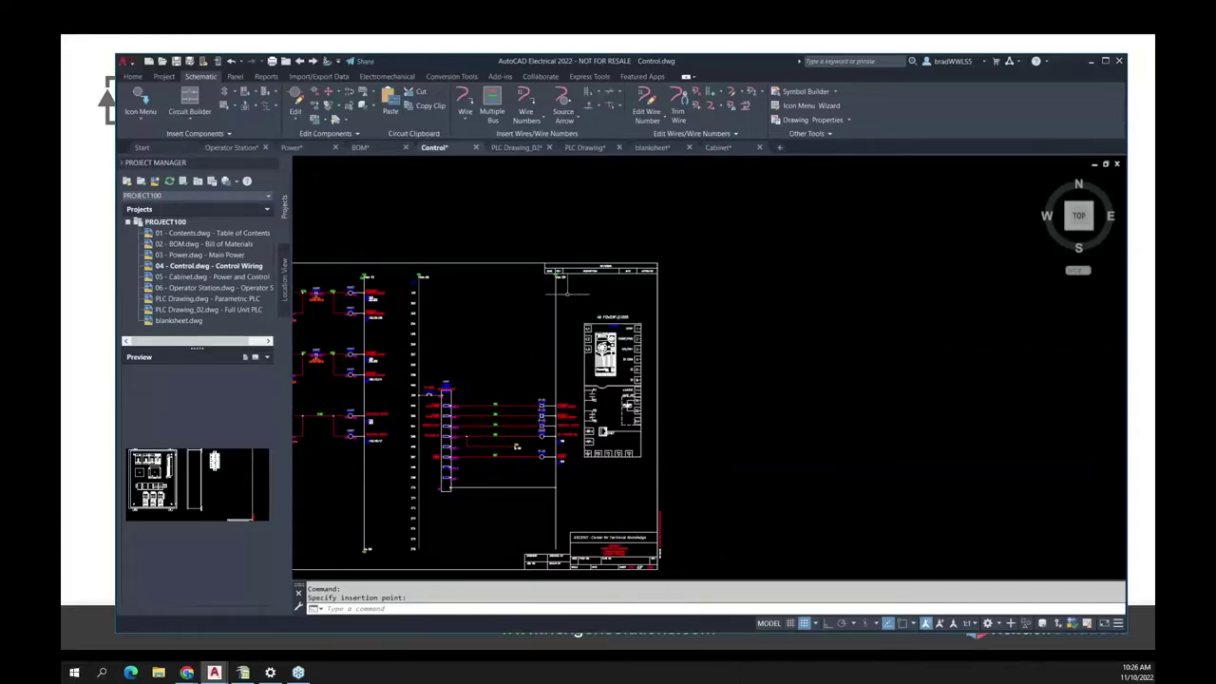
pyautogui.click(1134, 98)
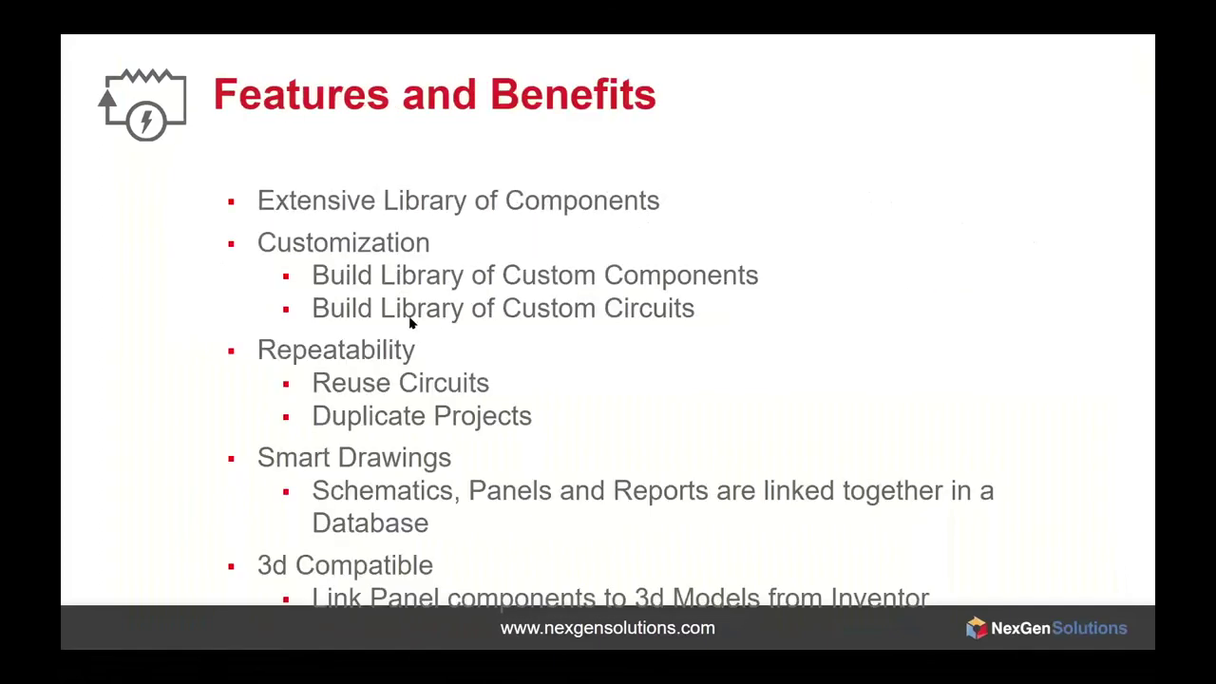
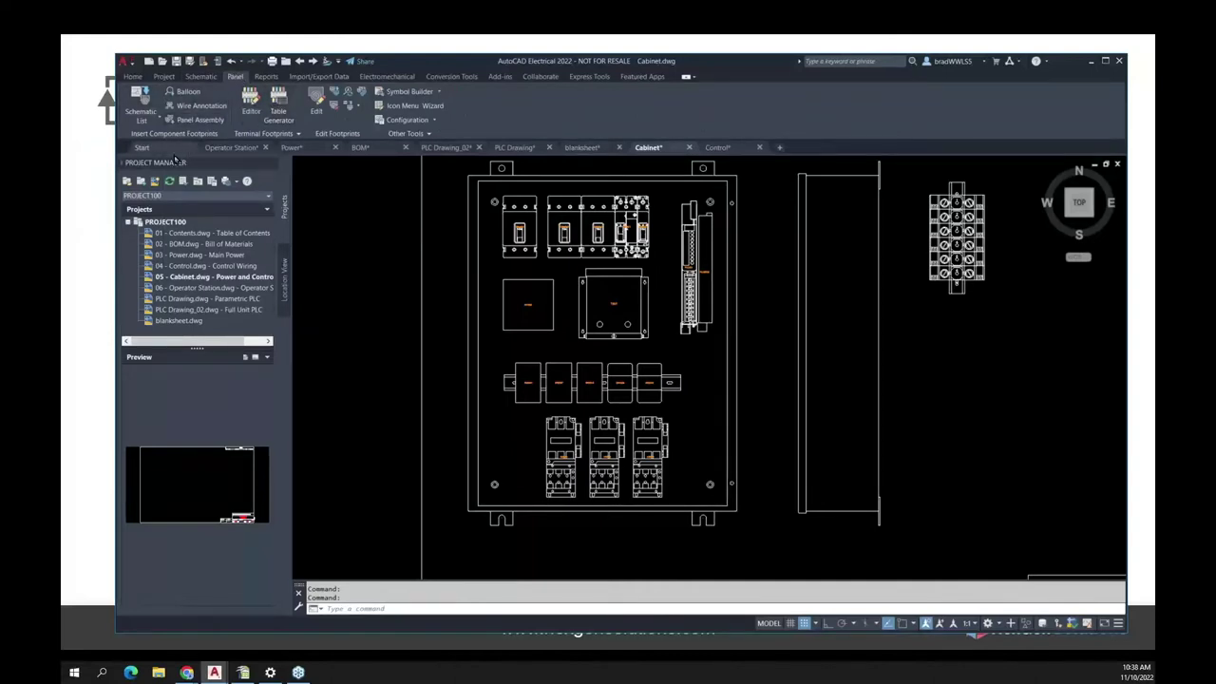
# Open the list of schematic components available for the cabinet panel and review all entries, including those already inserted.
pyautogui.click(144, 120)
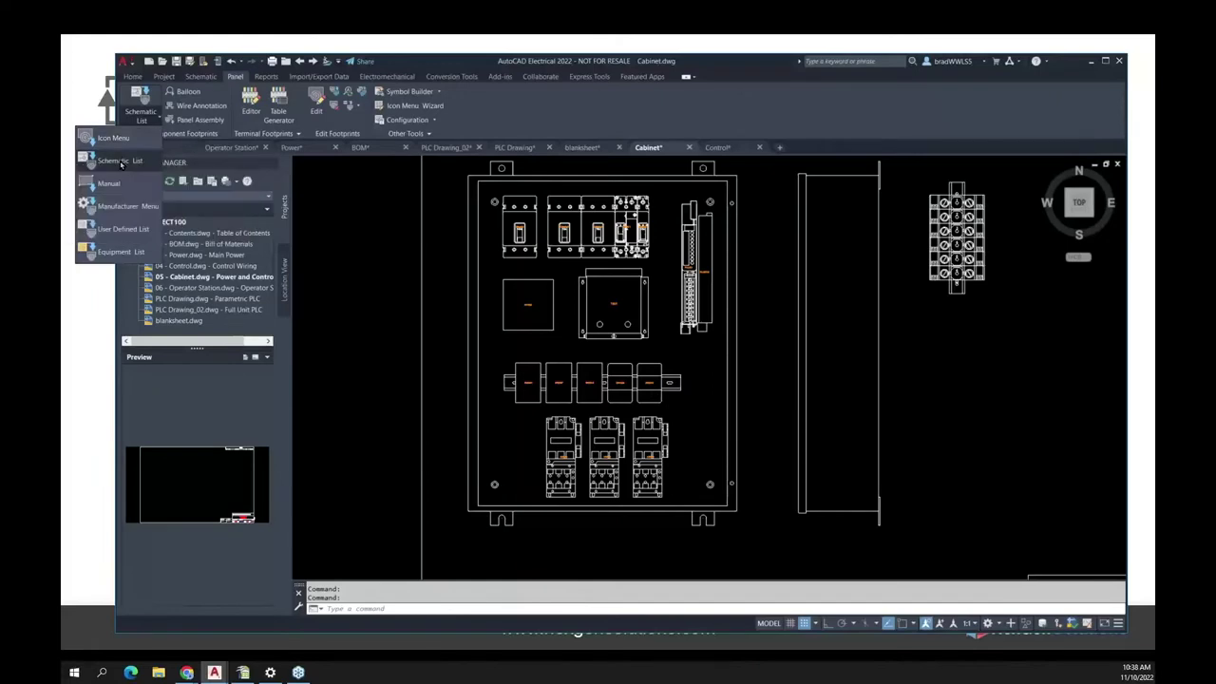
pyautogui.click(121, 162)
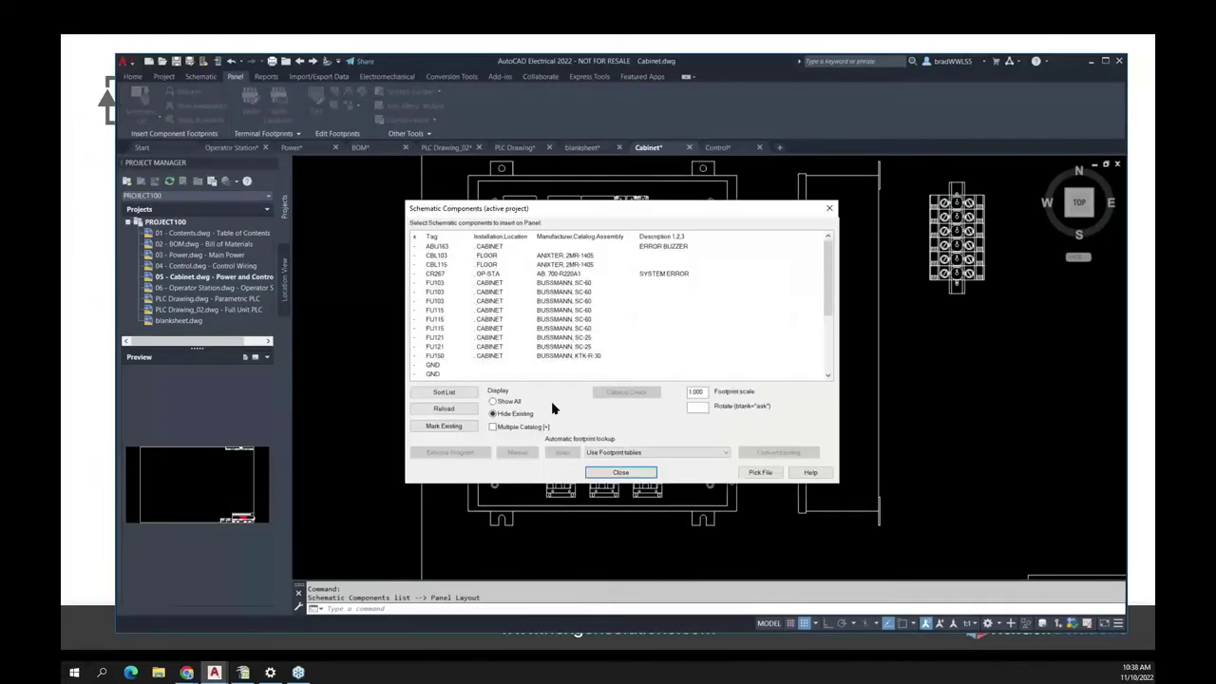
pyautogui.click(492, 402)
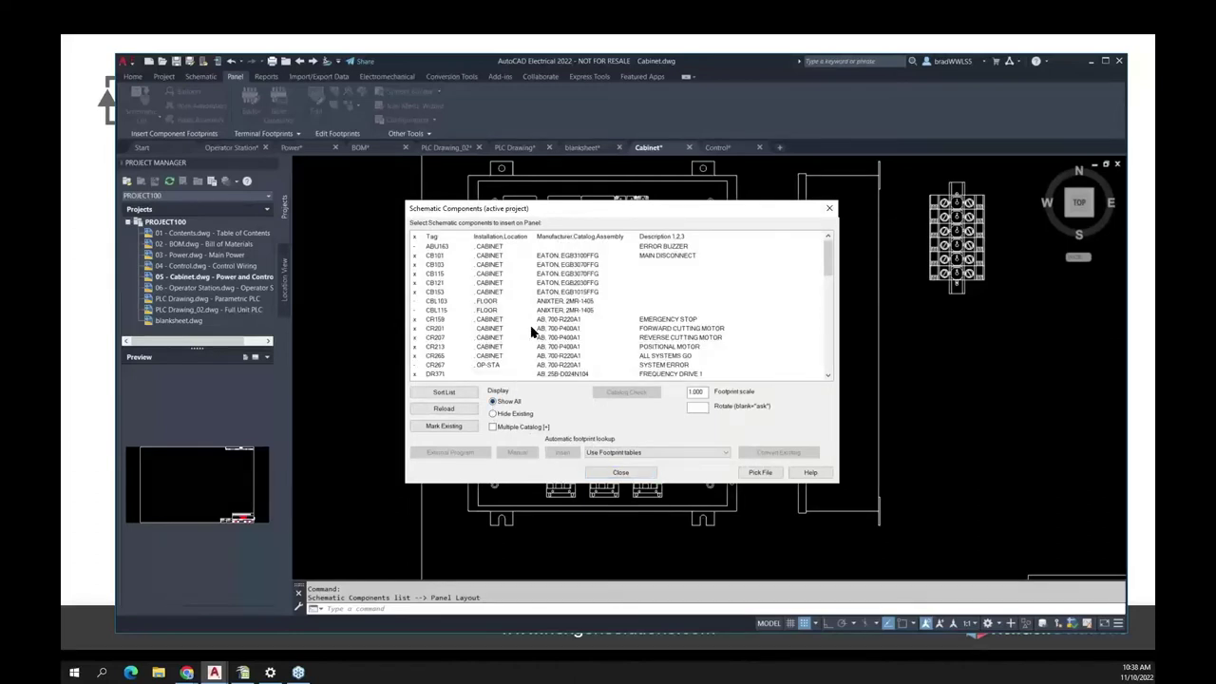
pyautogui.scroll(-1, 540, 308)
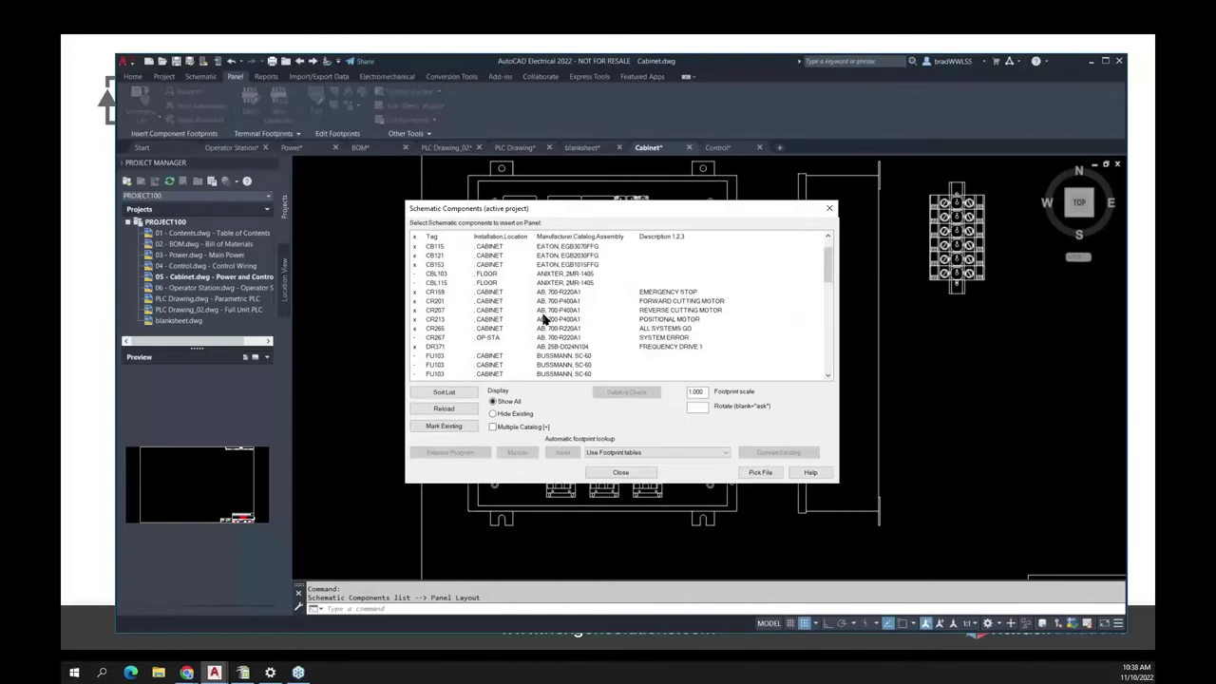
pyautogui.scroll(-5, 543, 319)
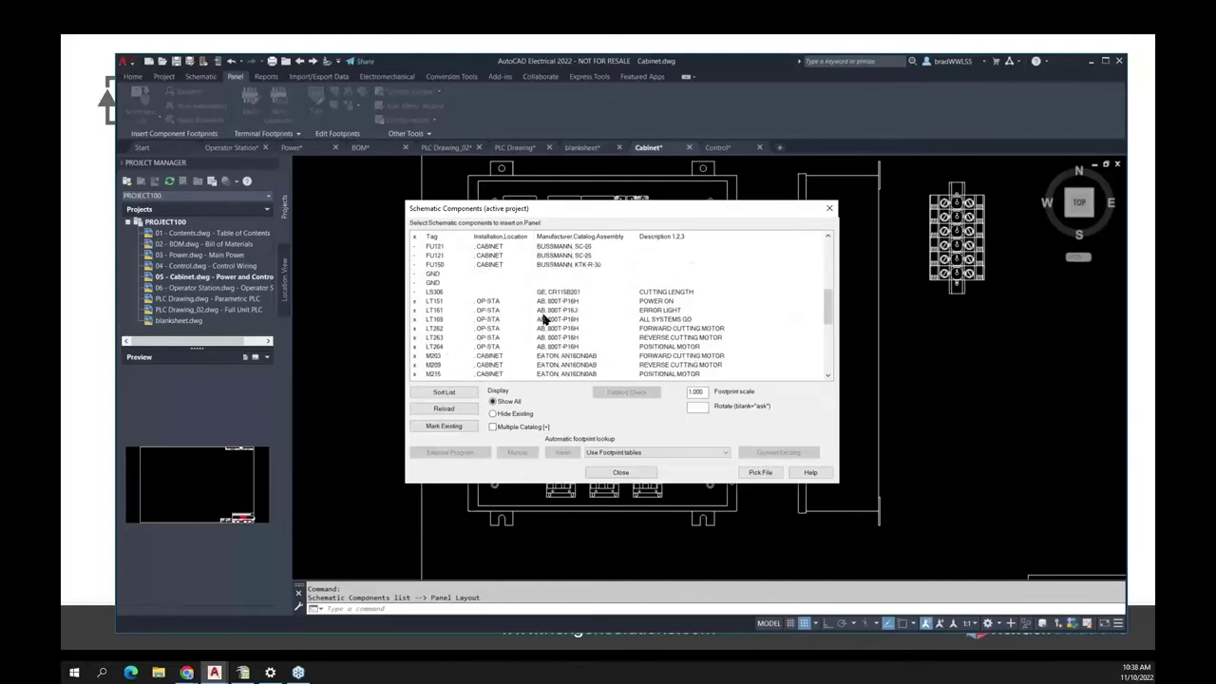
pyautogui.scroll(-1, 545, 319)
pyautogui.click(470, 427)
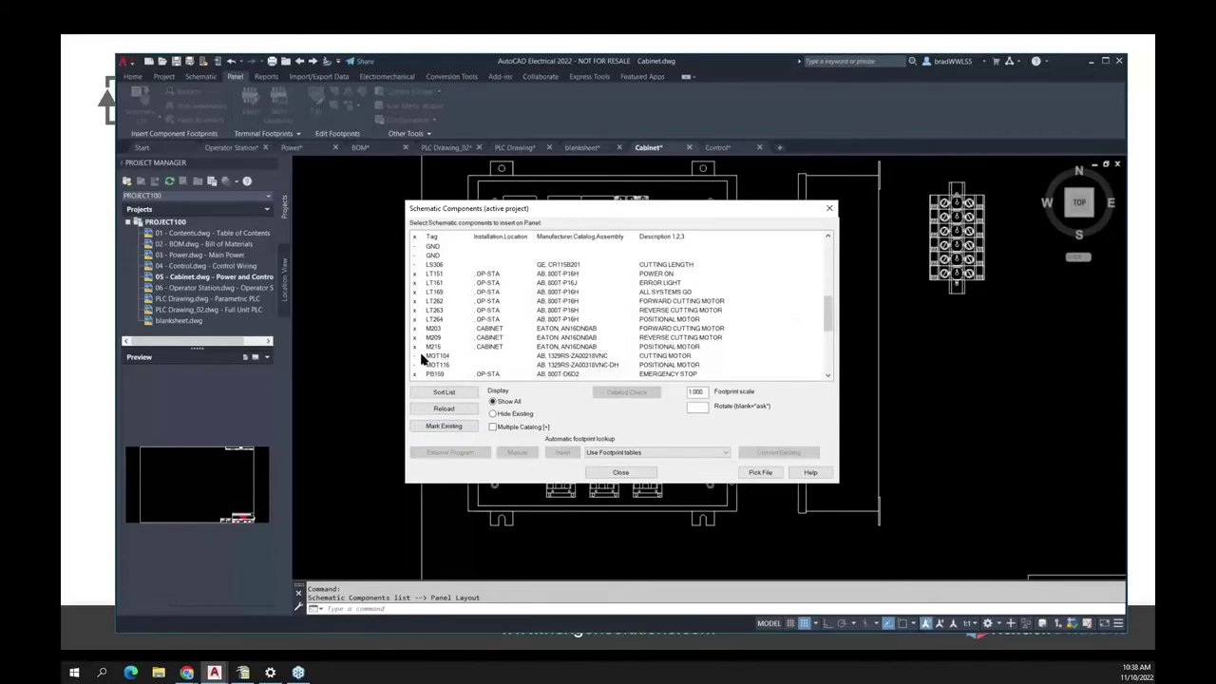
pyautogui.scroll(-3, 424, 360)
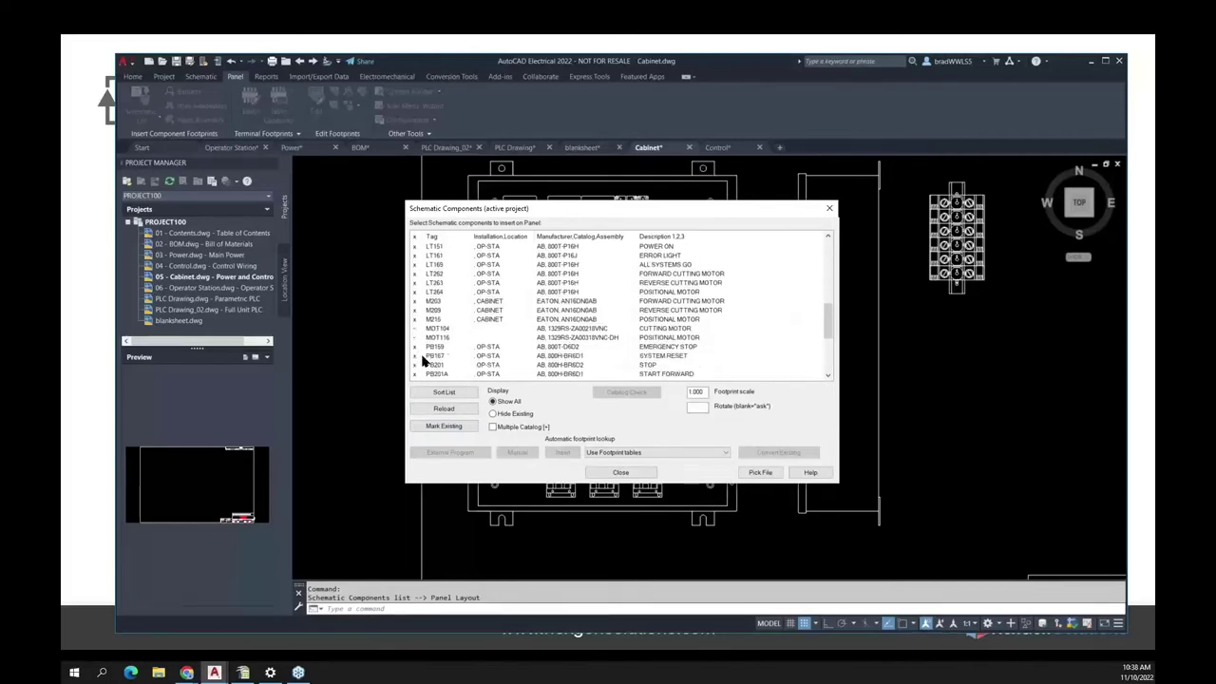
# Hide the existing components in the list and choose the GE limit switch LS306 (CUTTING LENGTH) for insertion using the footprint tables.
pyautogui.click(492, 415)
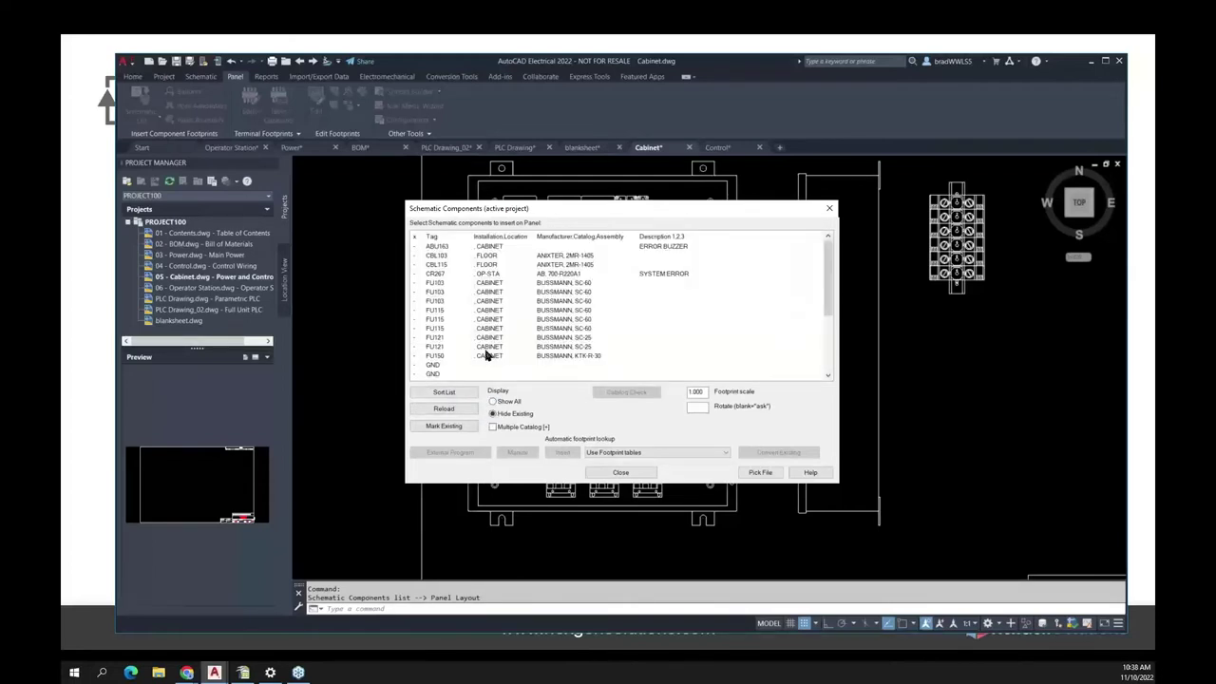
pyautogui.scroll(-3, 486, 355)
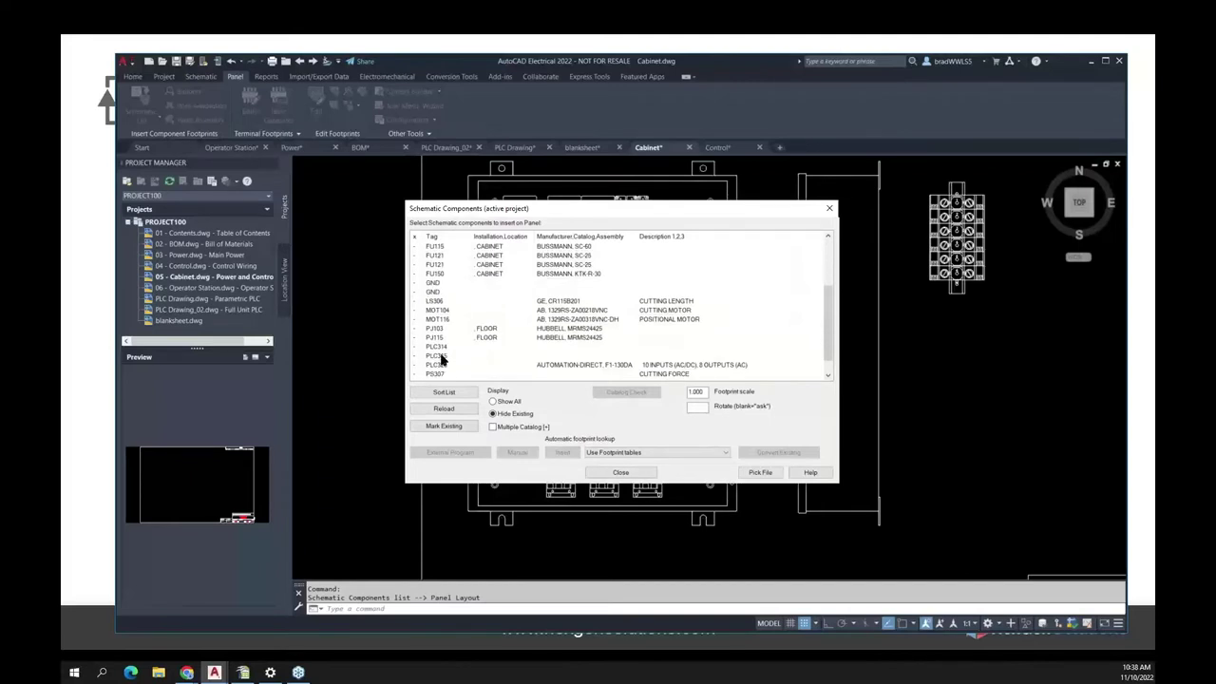
pyautogui.scroll(-1, 441, 358)
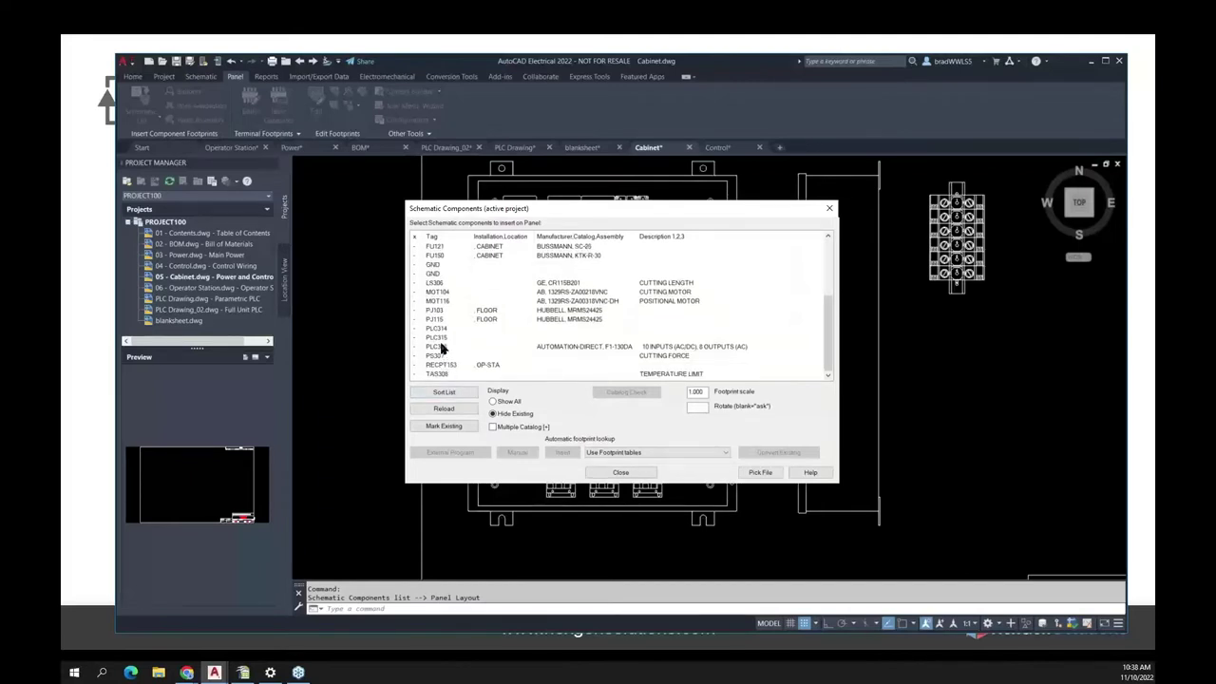
pyautogui.click(436, 329)
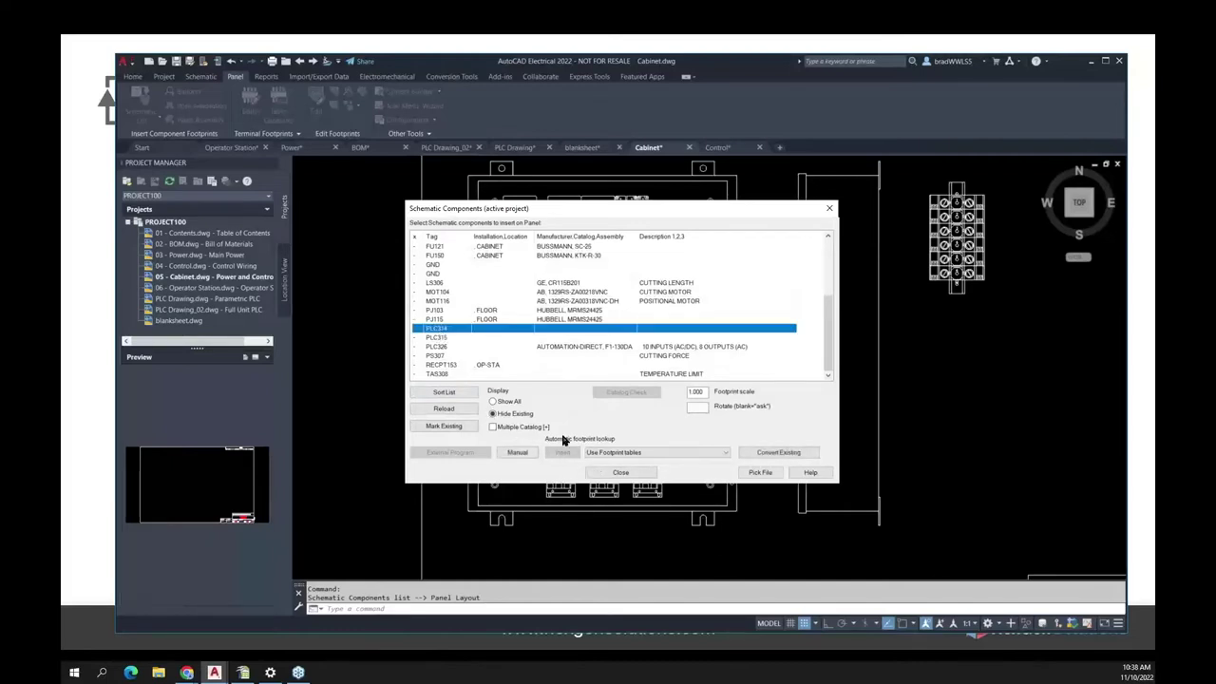
pyautogui.click(446, 338)
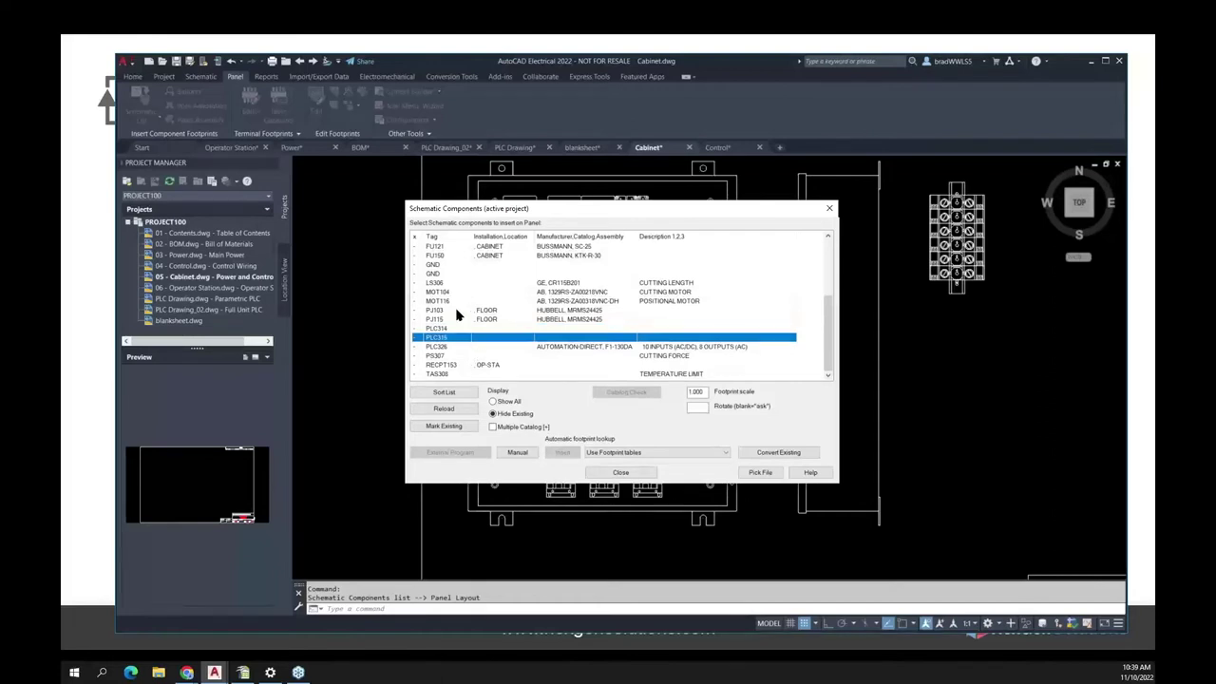
pyautogui.click(437, 284)
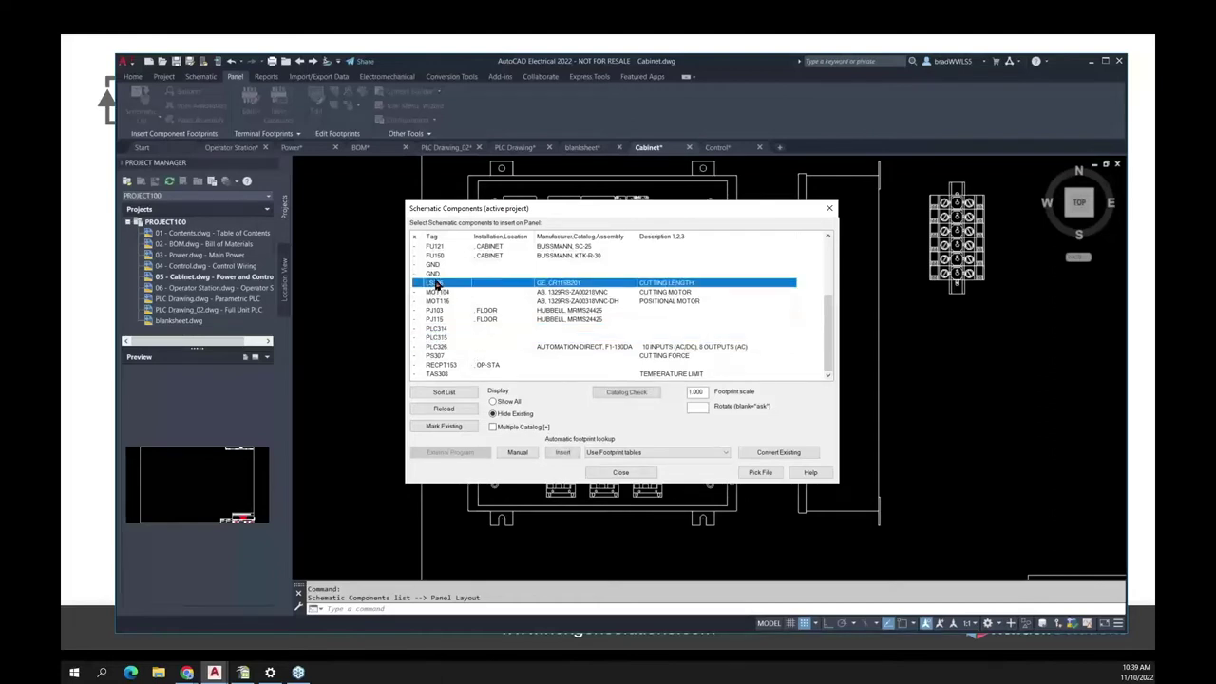
pyautogui.click(561, 452)
# Place the LS306 footprint vertically beside the end of the relay DIN rail, accept its component settings, and close the schematic list.
pyautogui.scroll(10, 558, 410)
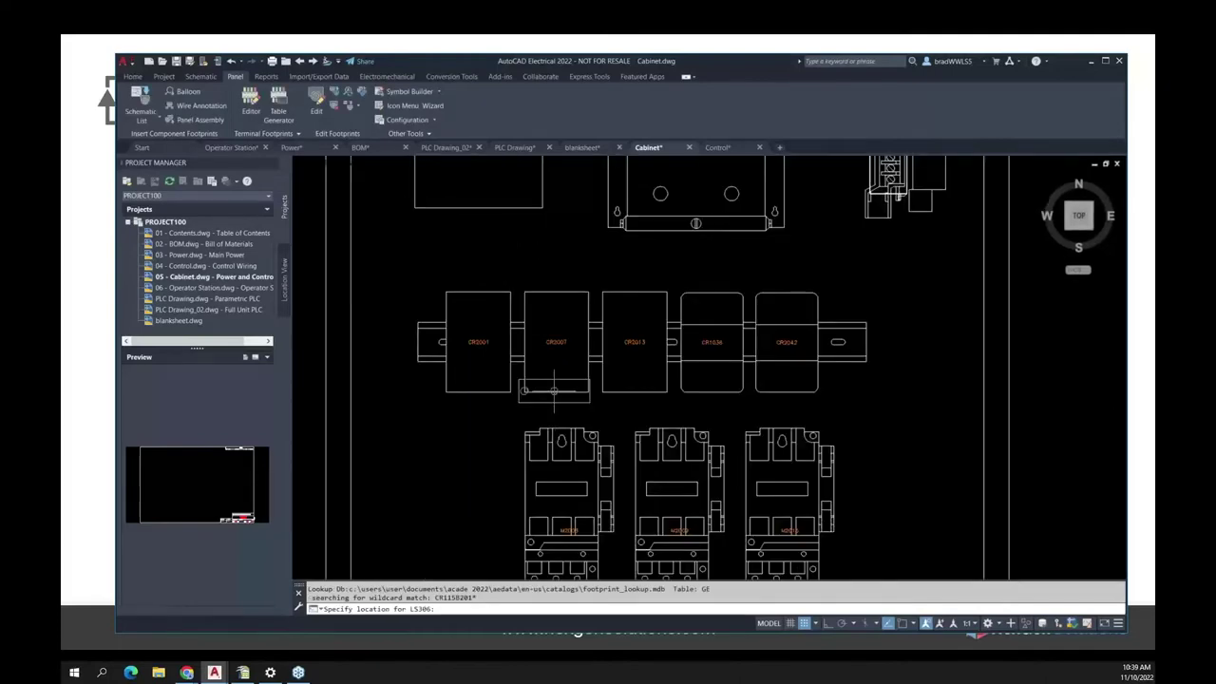
pyautogui.scroll(-4, 599, 361)
pyautogui.moveTo(613, 349); pyautogui.dragTo(347, 366, button='middle')
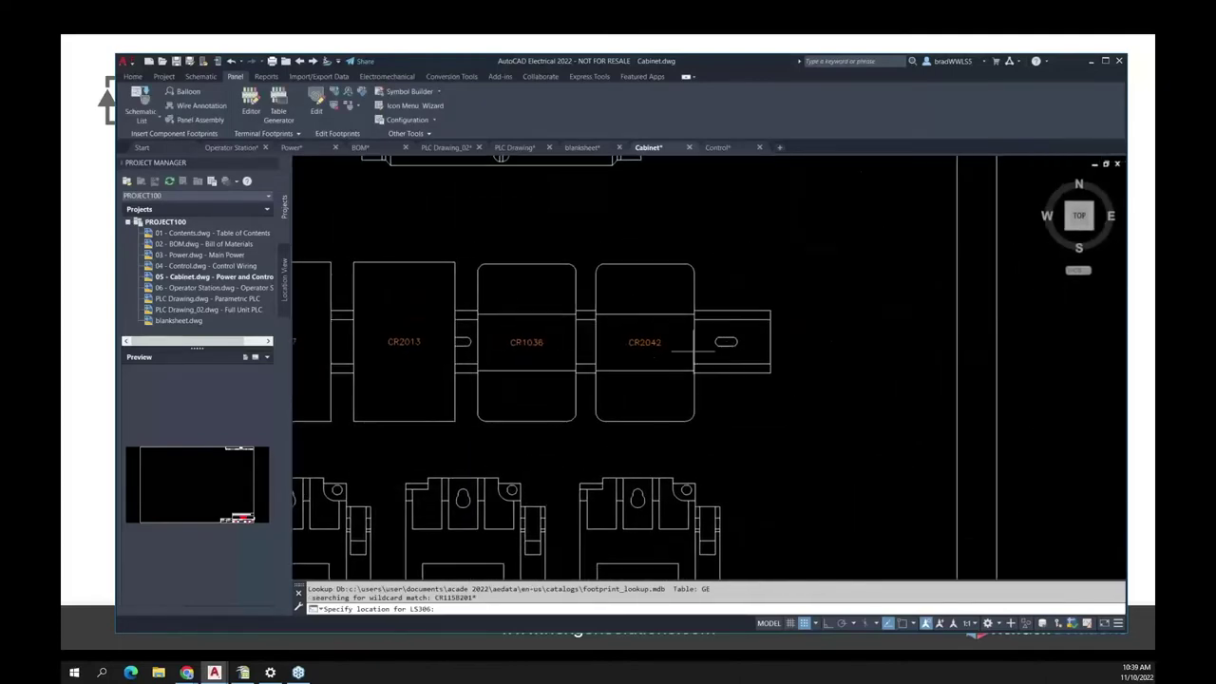
pyautogui.press('F8')
pyautogui.click(806, 254)
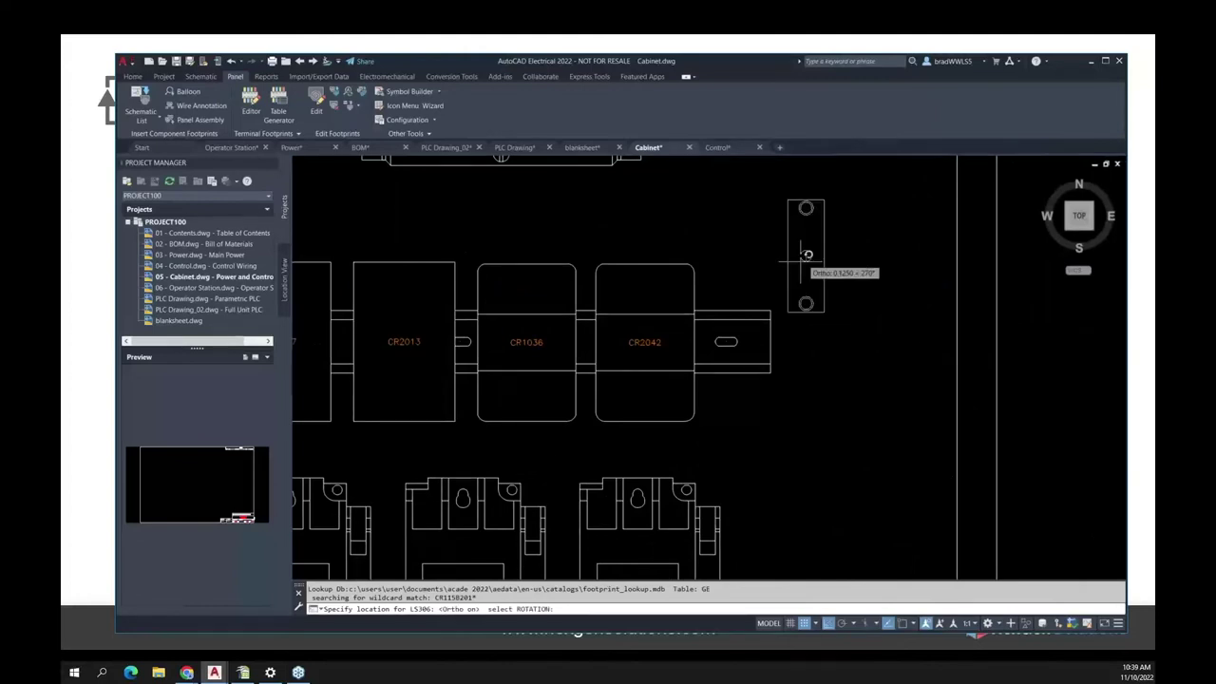
pyautogui.press('F8')
pyautogui.click(805, 304)
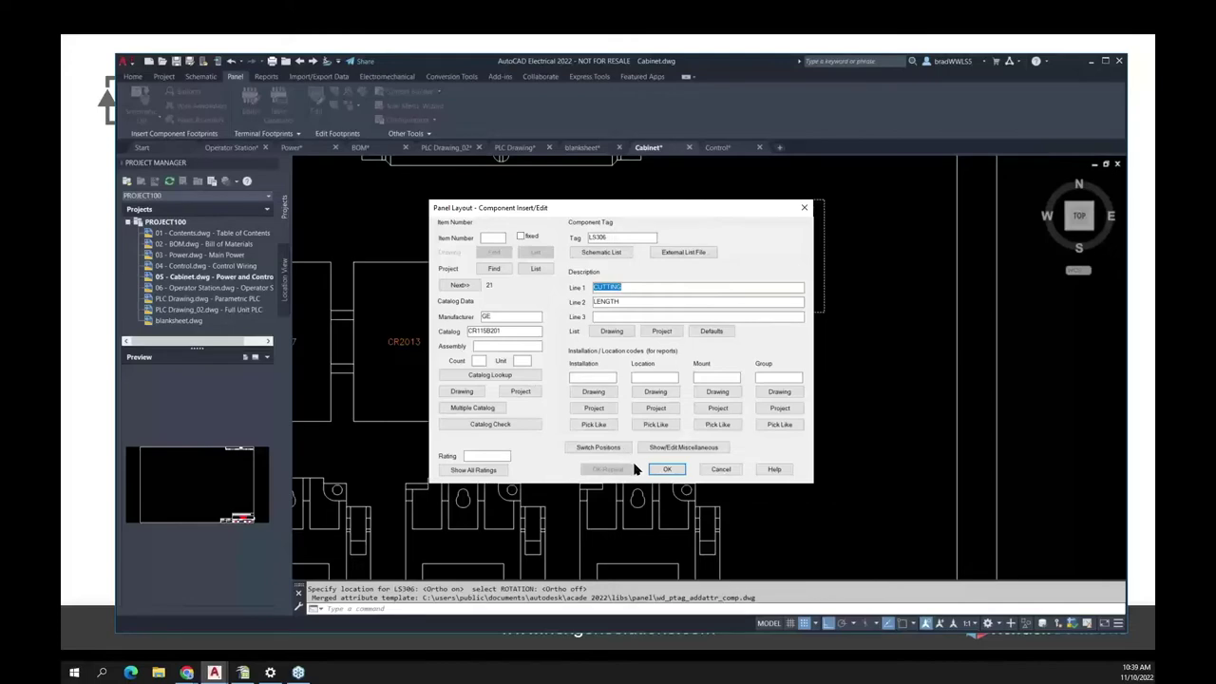
pyautogui.click(666, 469)
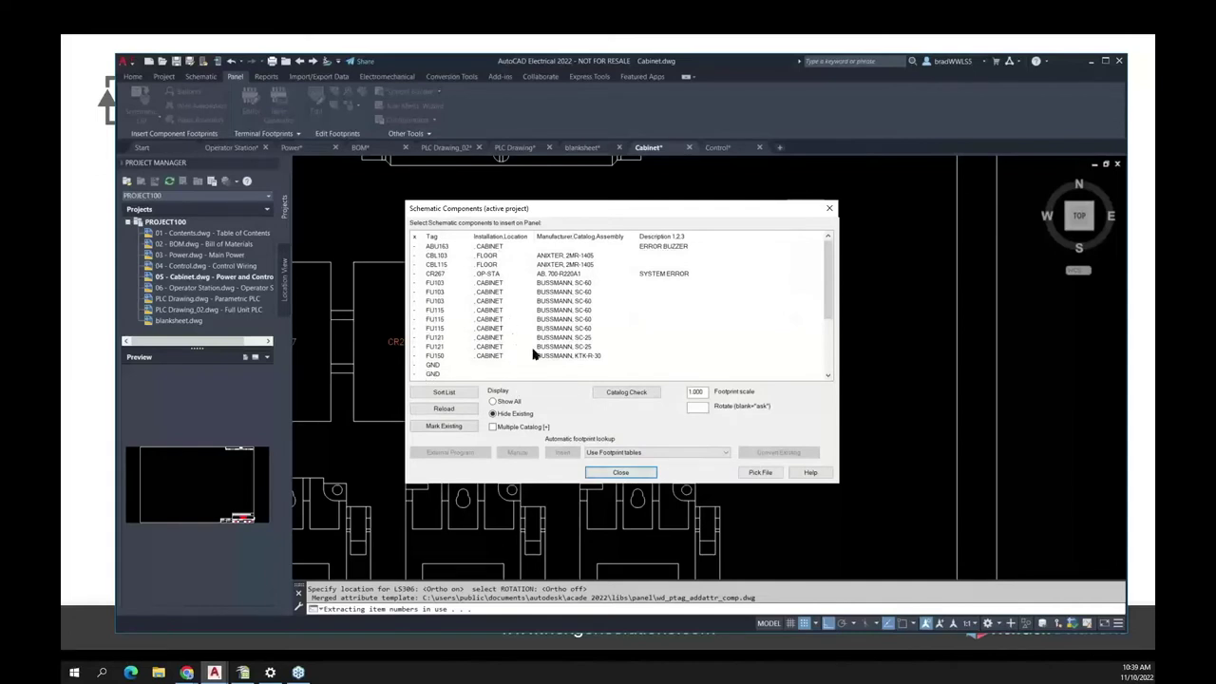
pyautogui.click(495, 276)
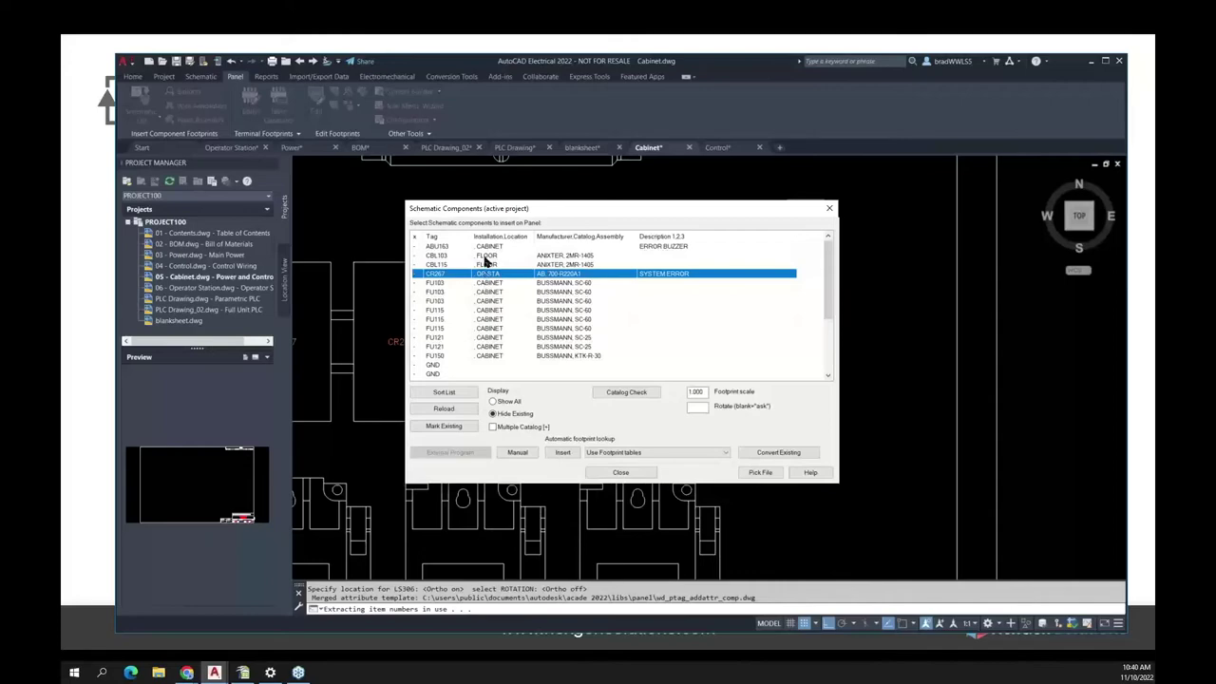
pyautogui.click(829, 207)
# Surf the references of the LS306 footprint, go to its sheet 5 entry, and close the Surfer.
pyautogui.scroll(4, 798, 233)
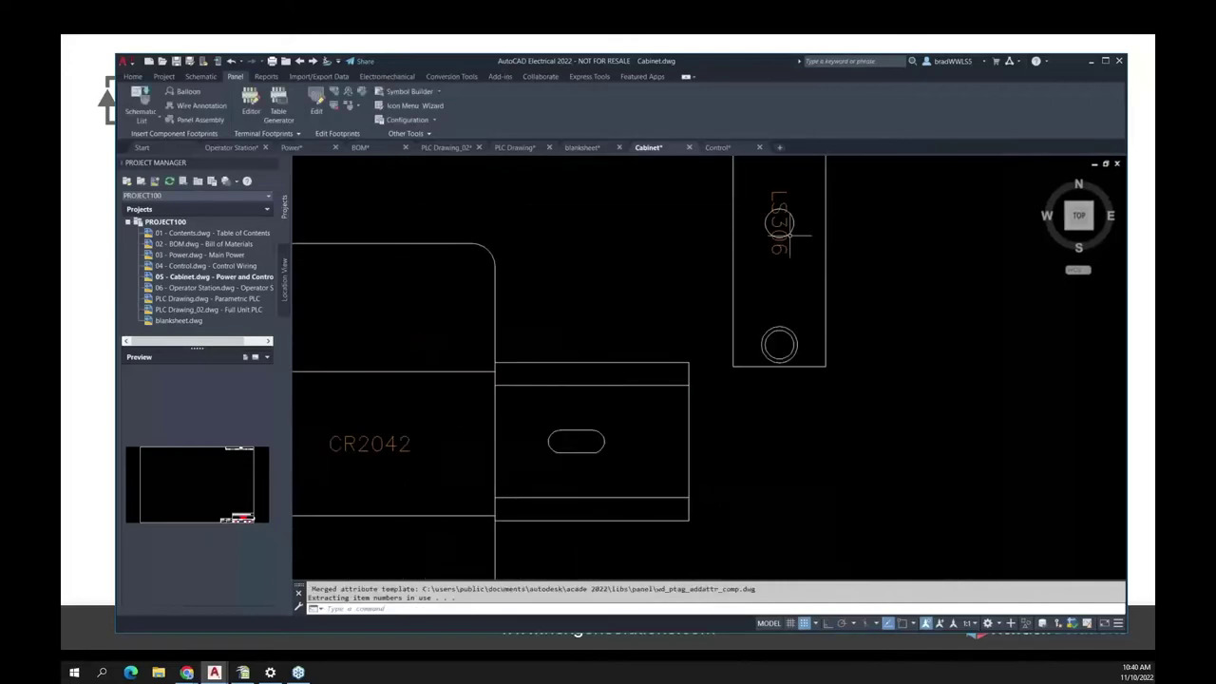
pyautogui.rightClick(781, 233)
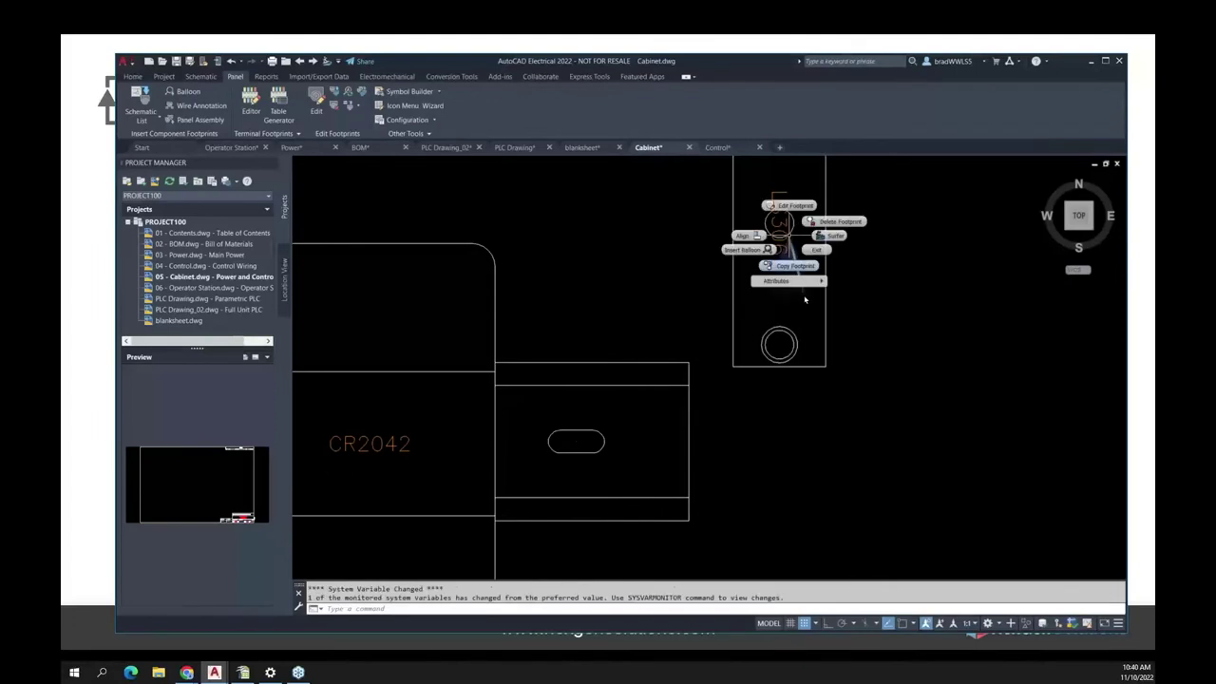
pyautogui.click(829, 236)
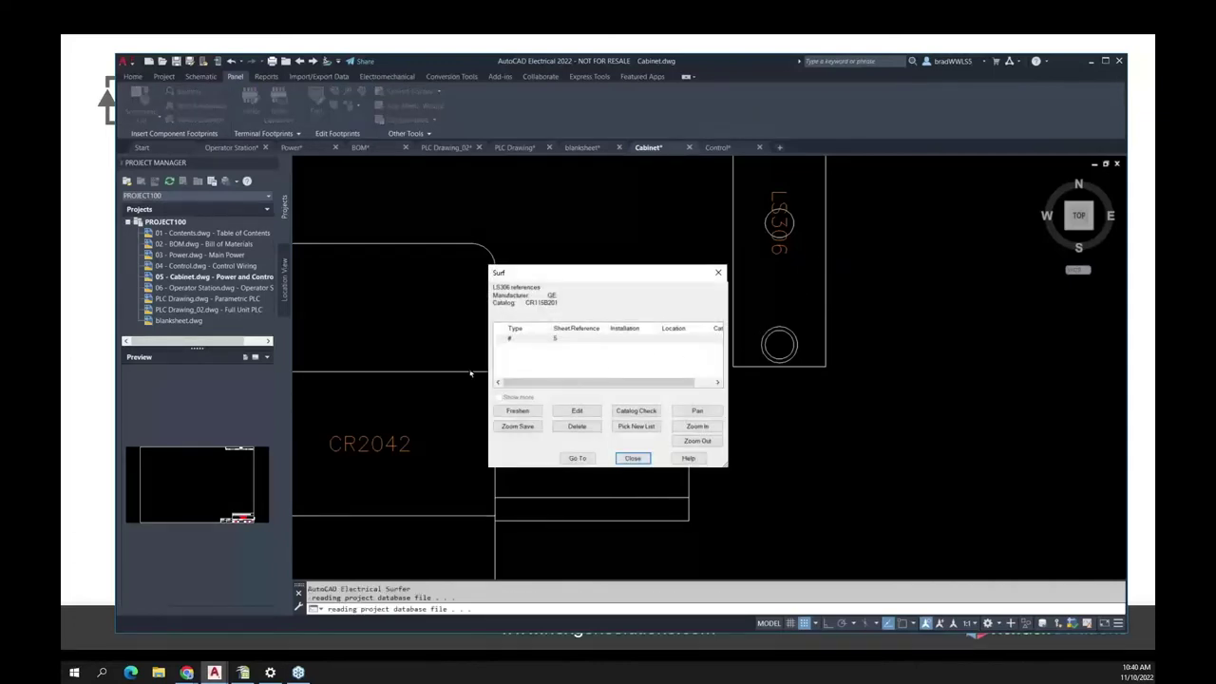
pyautogui.click(565, 340)
pyautogui.click(577, 459)
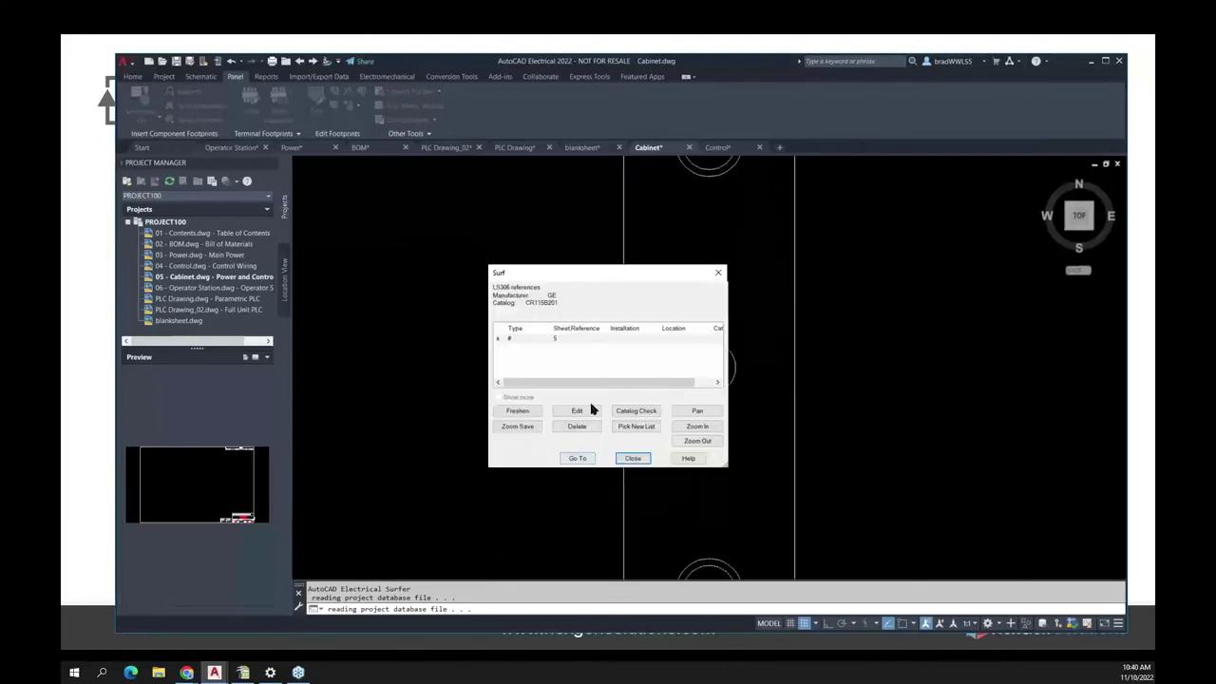
pyautogui.click(632, 459)
pyautogui.scroll(-5, 399, 491)
pyautogui.moveTo(399, 491); pyautogui.dragTo(446, 484, button='middle')
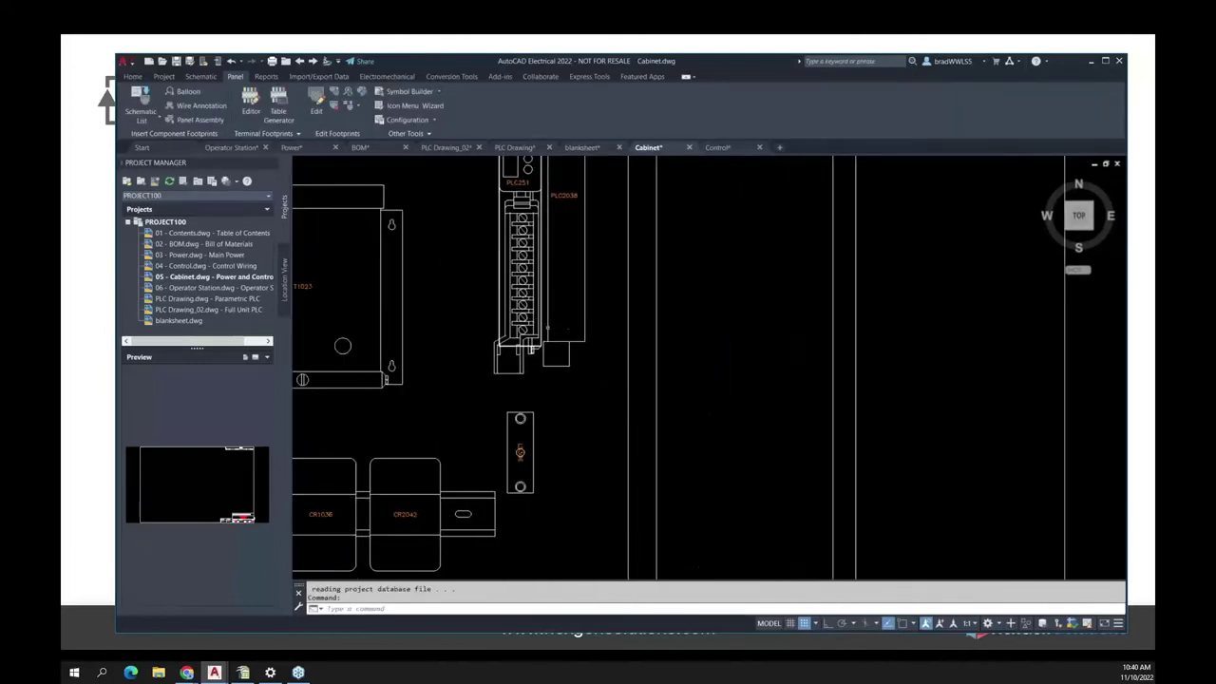
# Surf from the PLC2038 footprint to its schematic reference 4,2047, saving the Cabinet drawing on the way, and close the Surfer.
pyautogui.rightClick(555, 321)
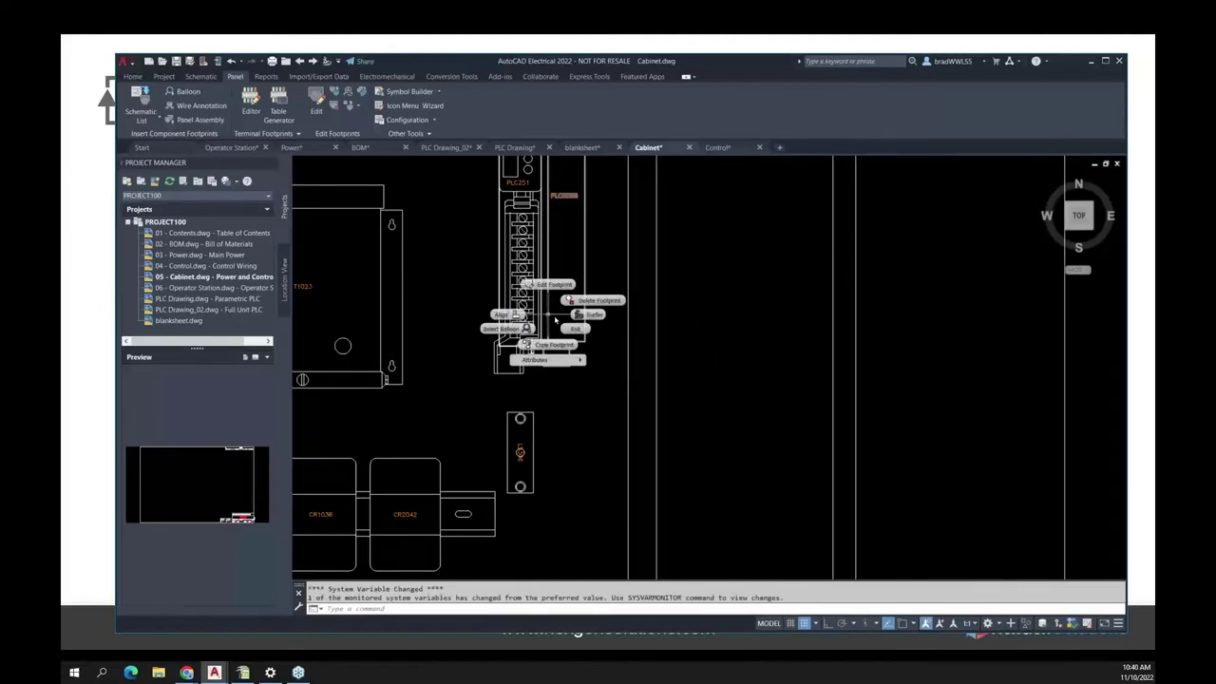
pyautogui.click(576, 329)
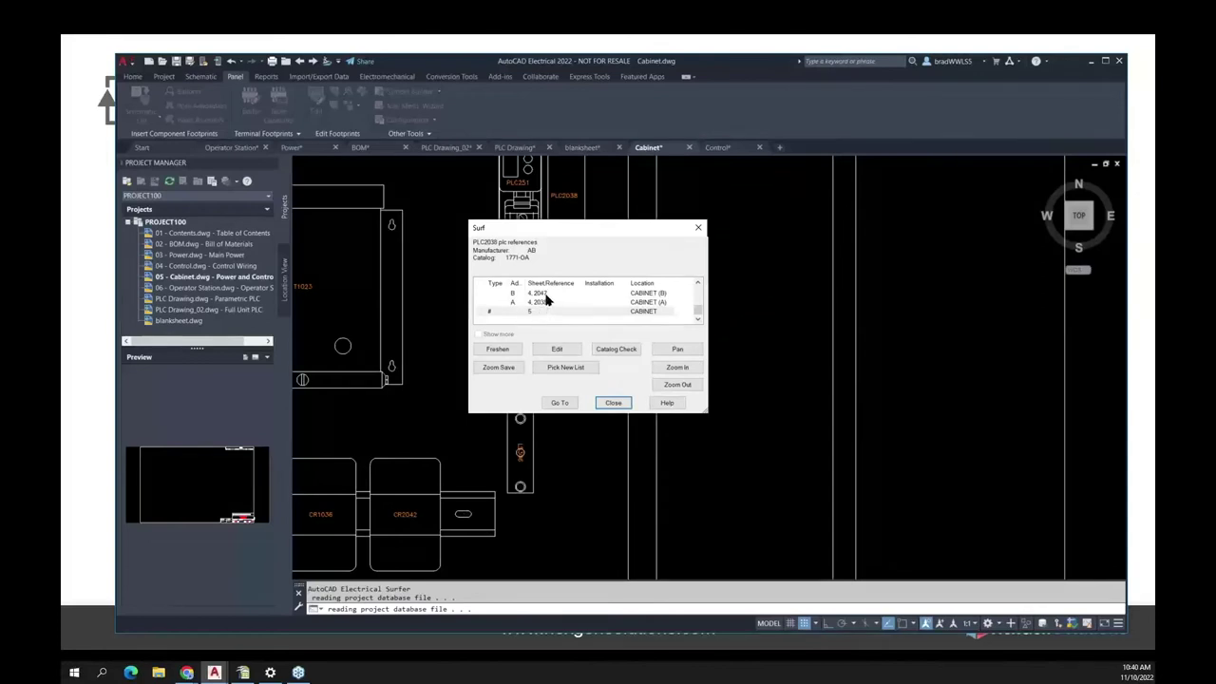
pyautogui.click(541, 296)
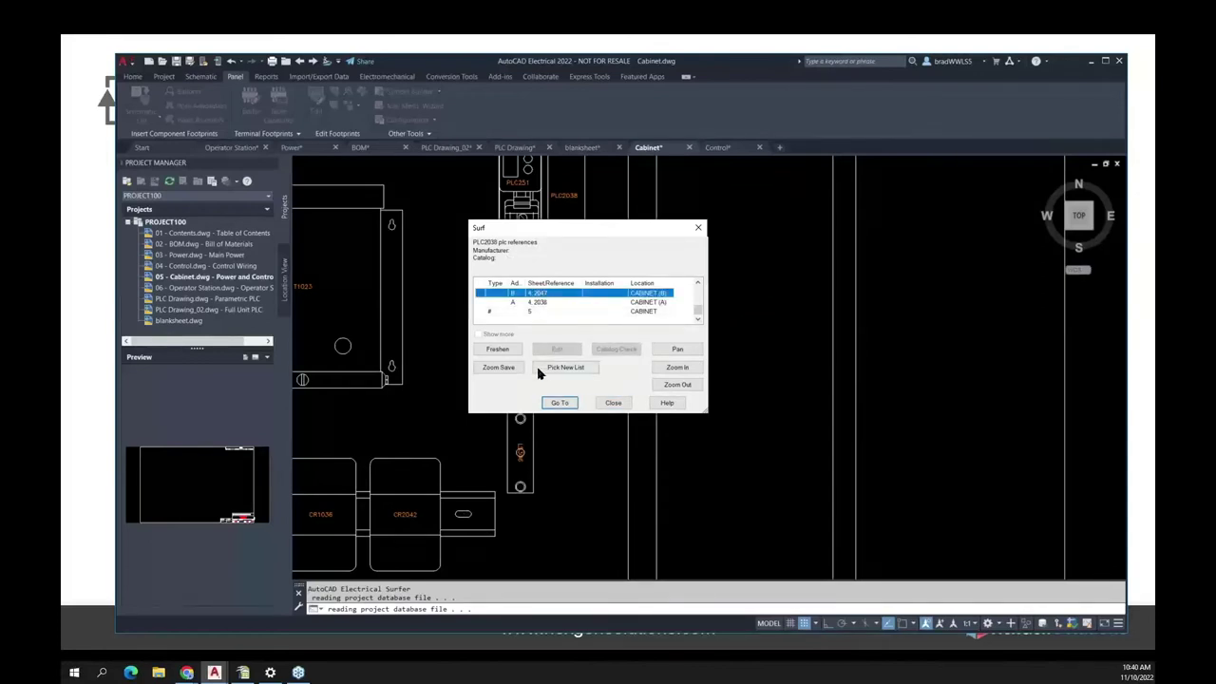
pyautogui.click(559, 403)
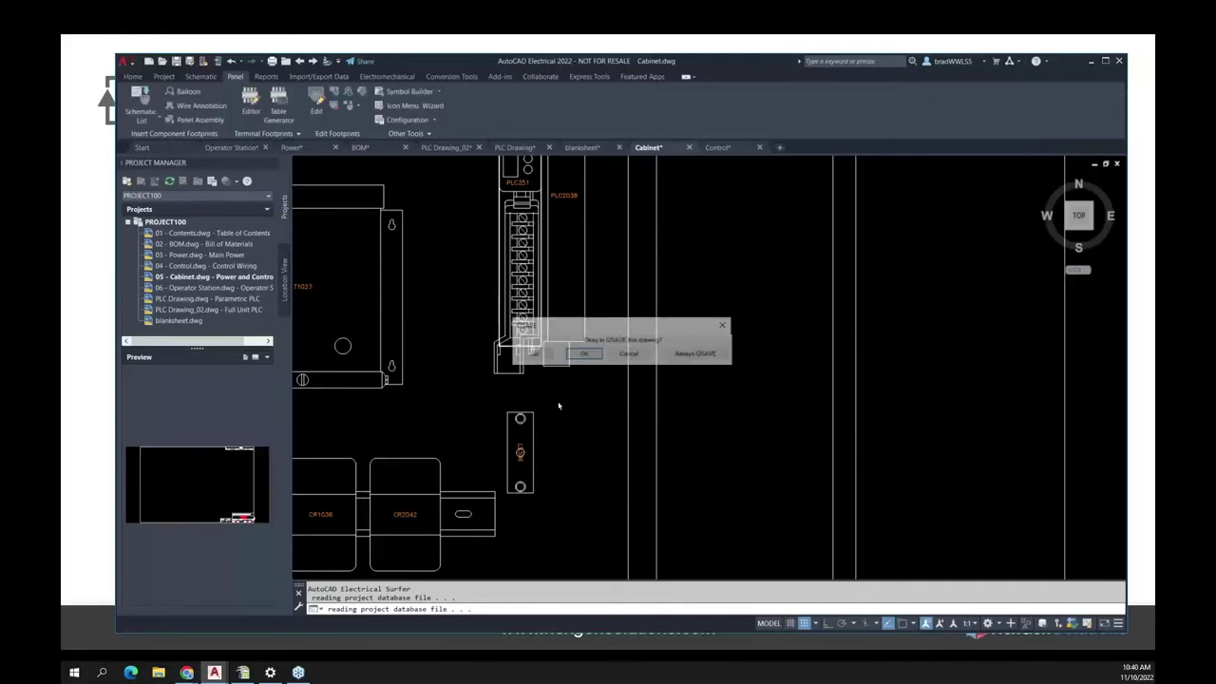
pyautogui.click(581, 354)
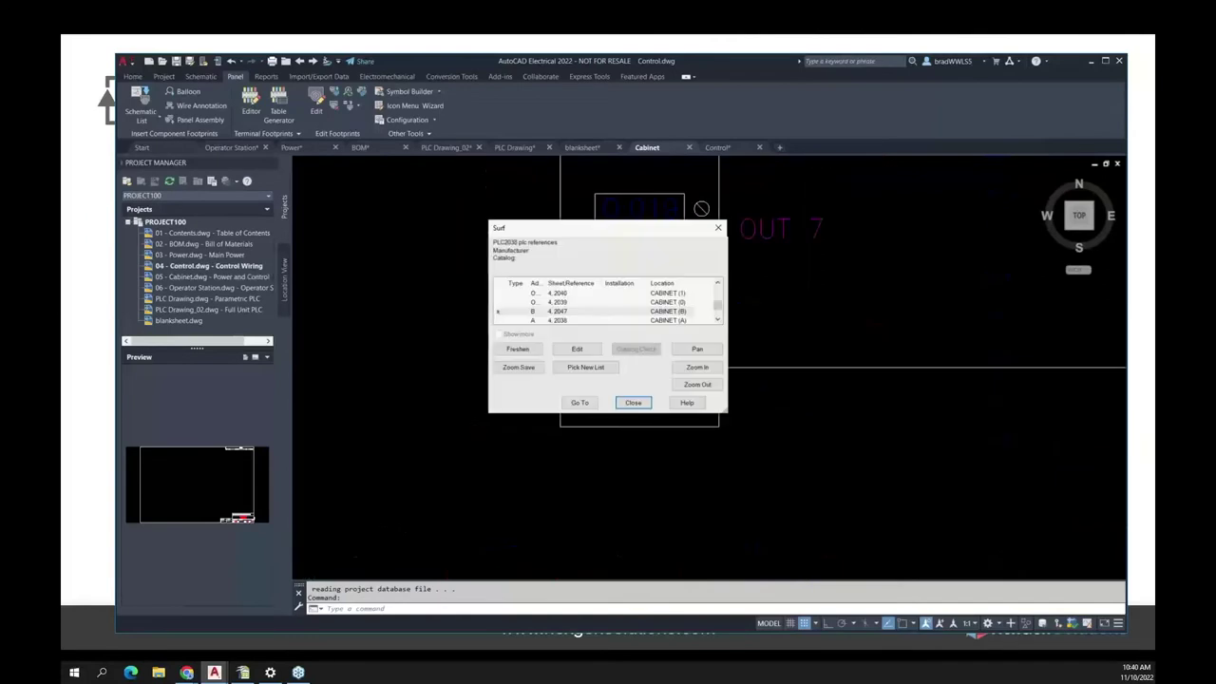
pyautogui.click(632, 402)
pyautogui.scroll(-5, 661, 533)
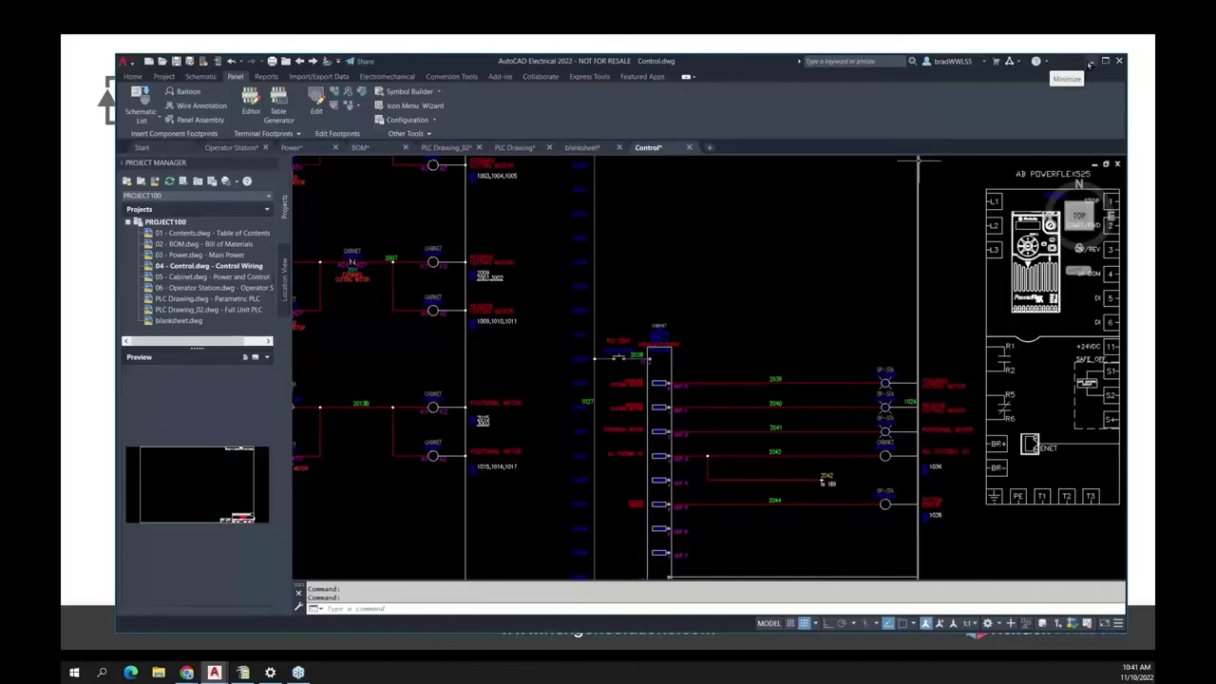
pyautogui.scroll(-2, 869, 371)
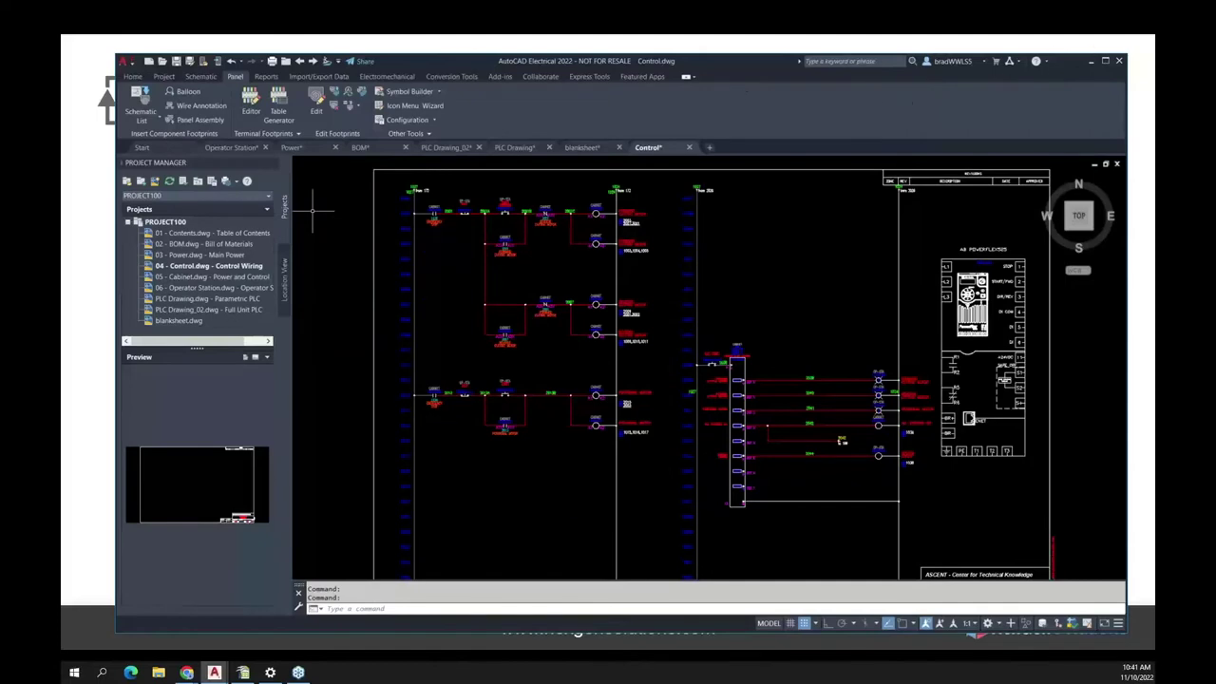
# Switch to the Operator Station drawing and choose a push button from the panel layout symbols for footprint insertion.
pyautogui.click(107, 95)
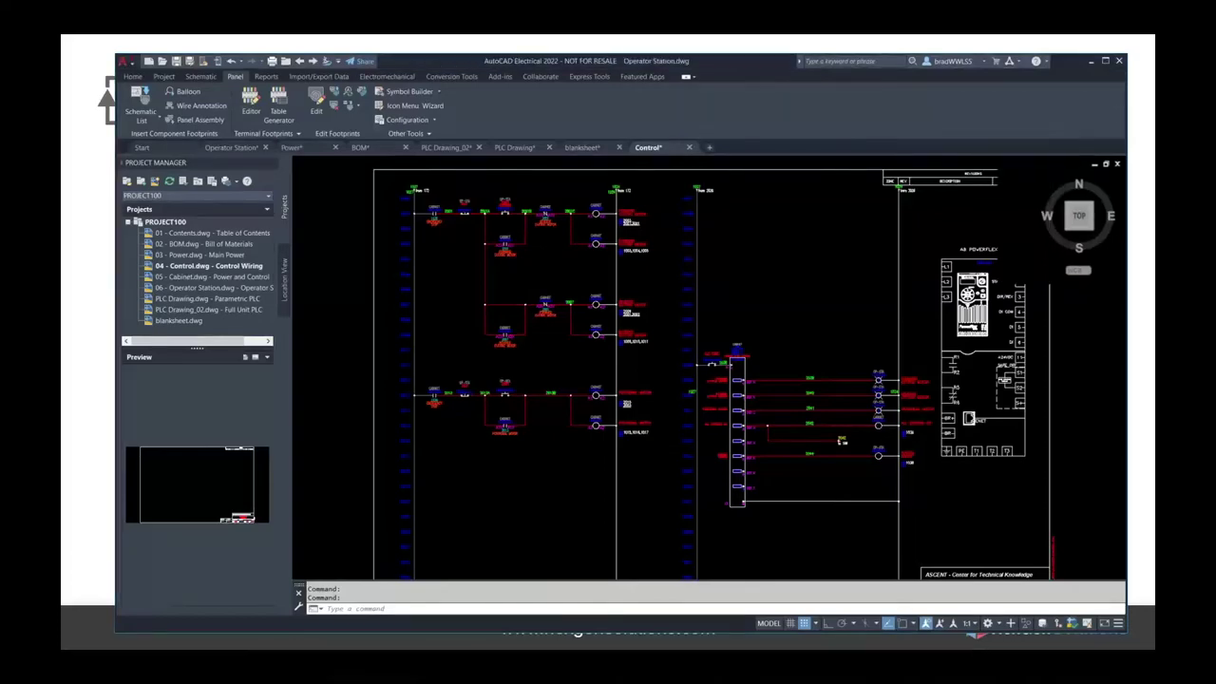
pyautogui.click(233, 147)
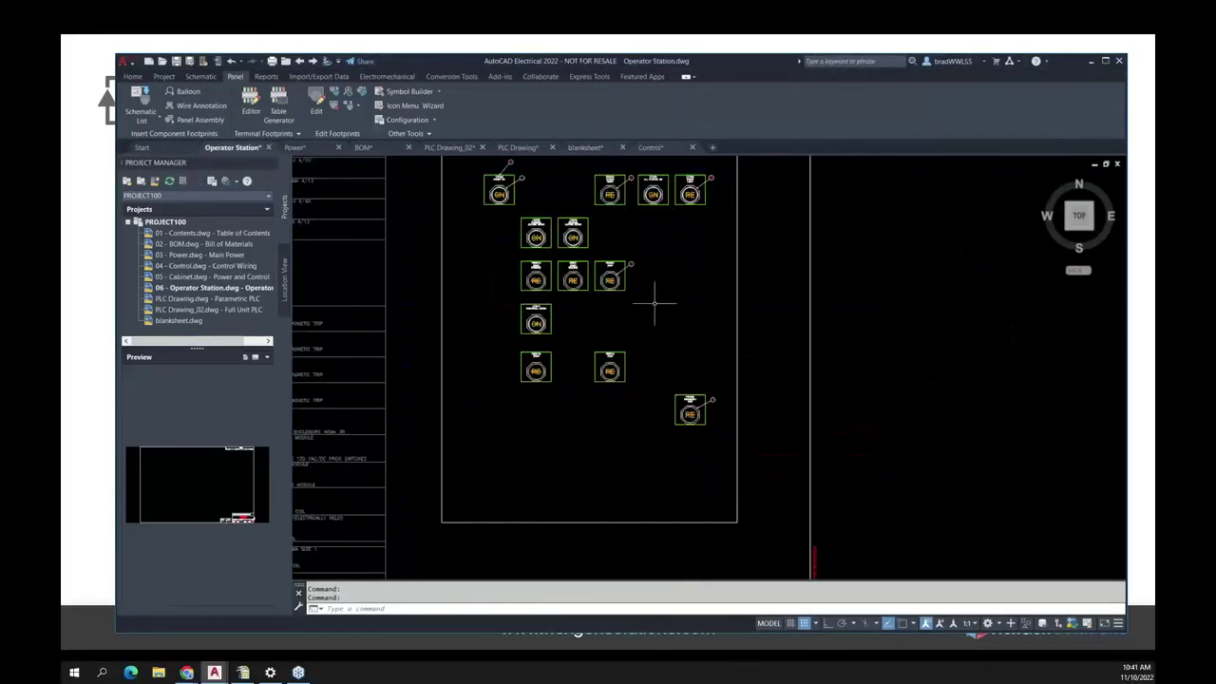
pyautogui.scroll(2, 654, 304)
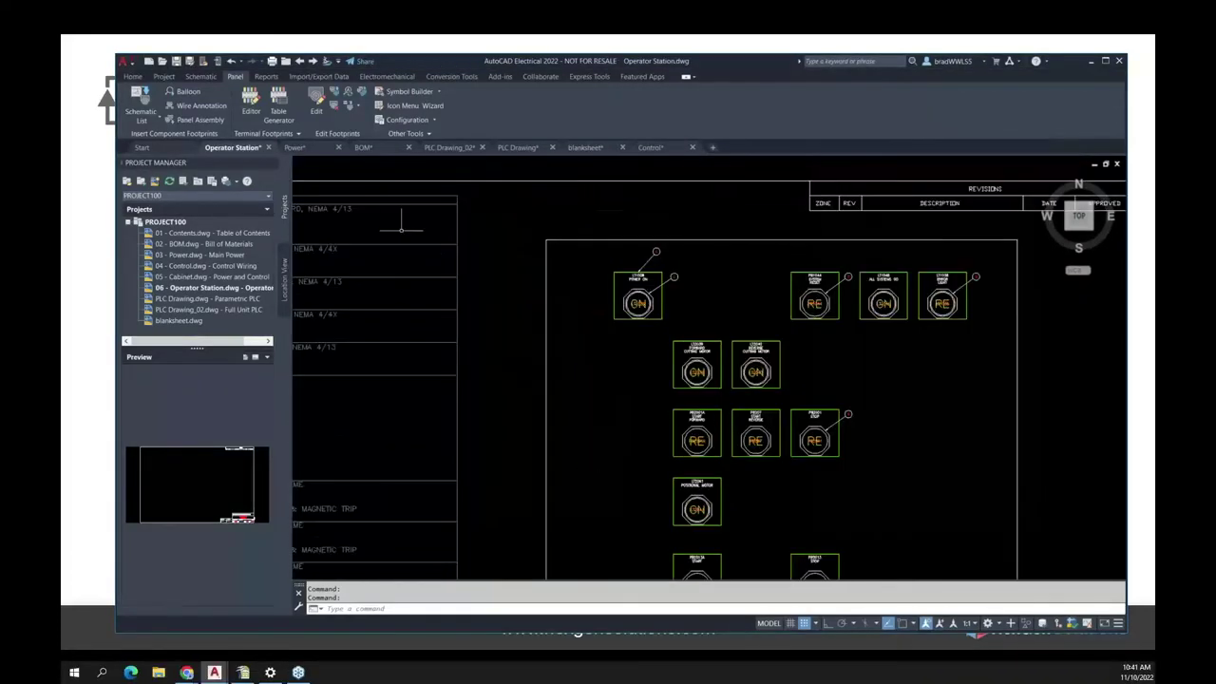
pyautogui.click(151, 121)
pyautogui.click(130, 140)
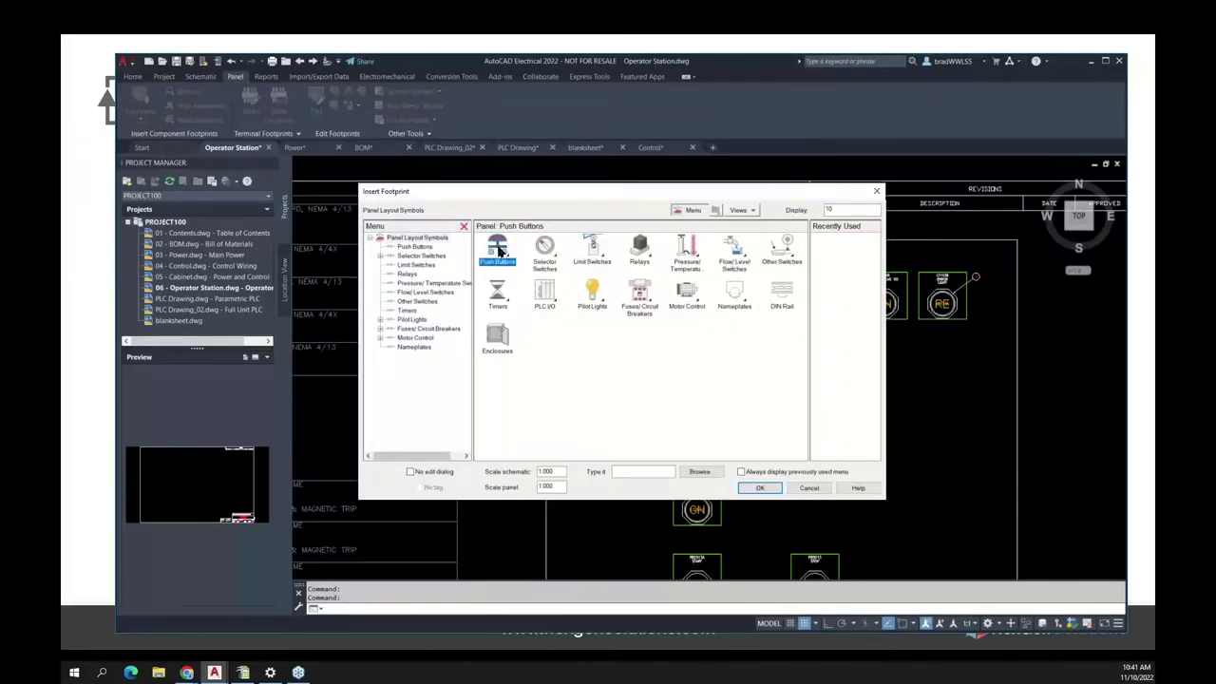
pyautogui.click(498, 250)
pyautogui.click(499, 257)
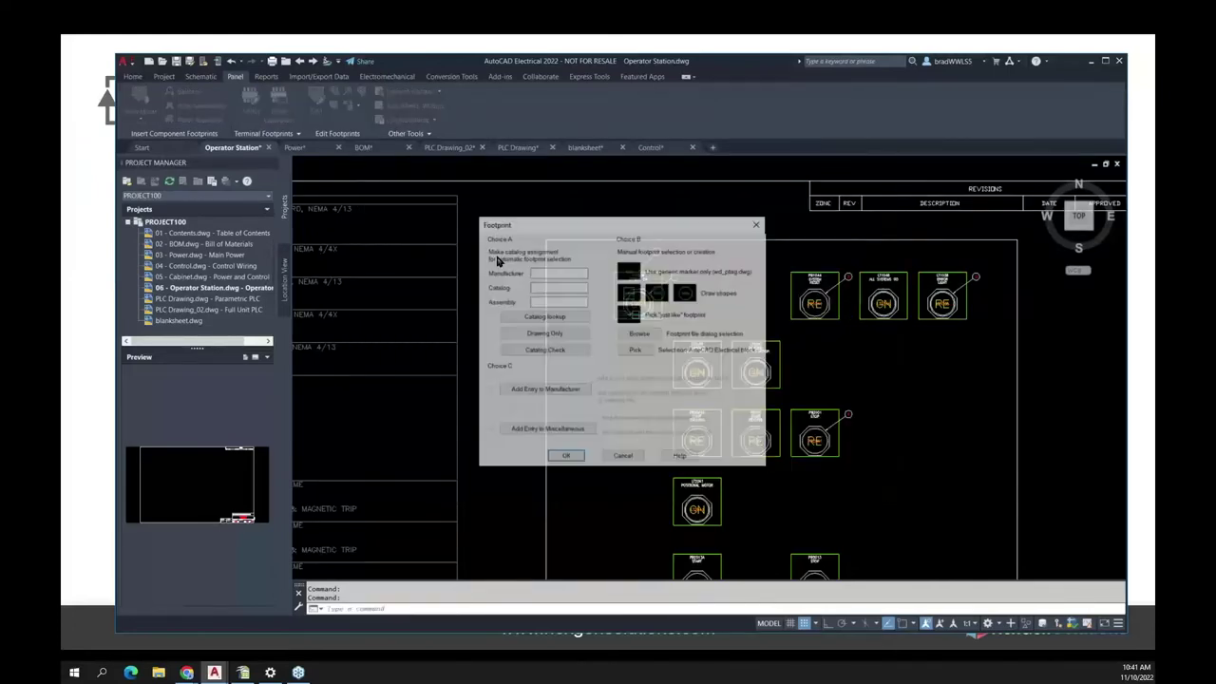
# Assign the AB red 30.5 mm extended push button 800H-BR6A from the catalog and accept the footprint selection.
pyautogui.click(556, 320)
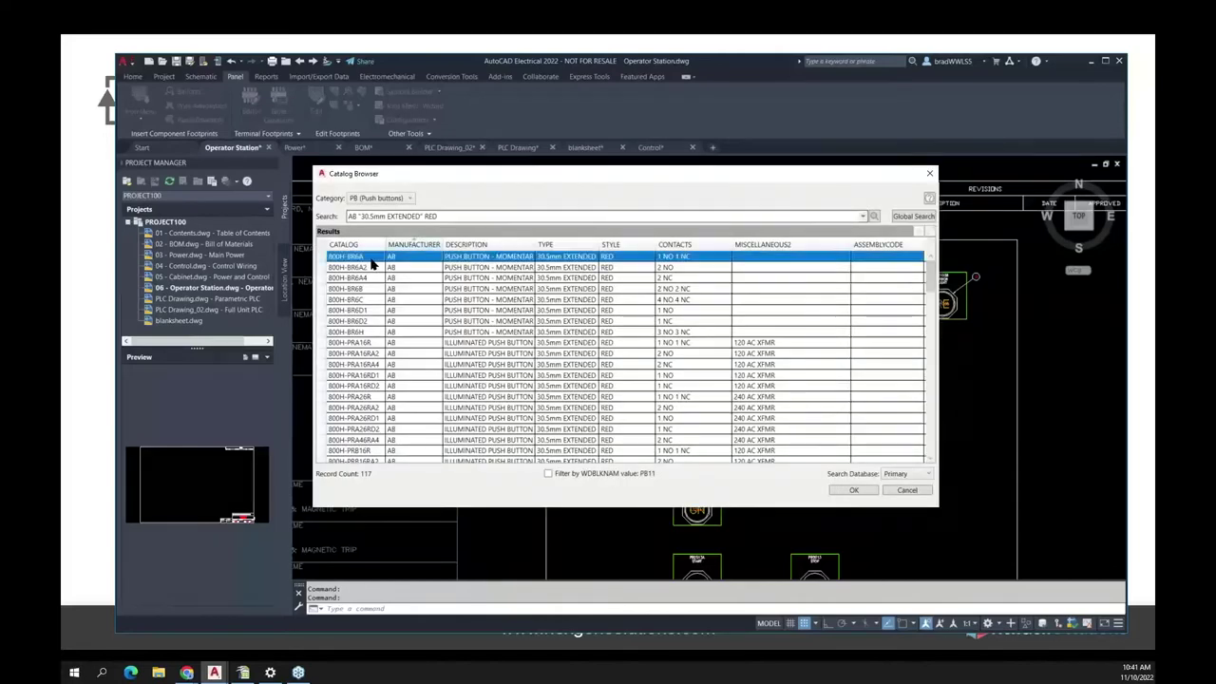
pyautogui.click(848, 492)
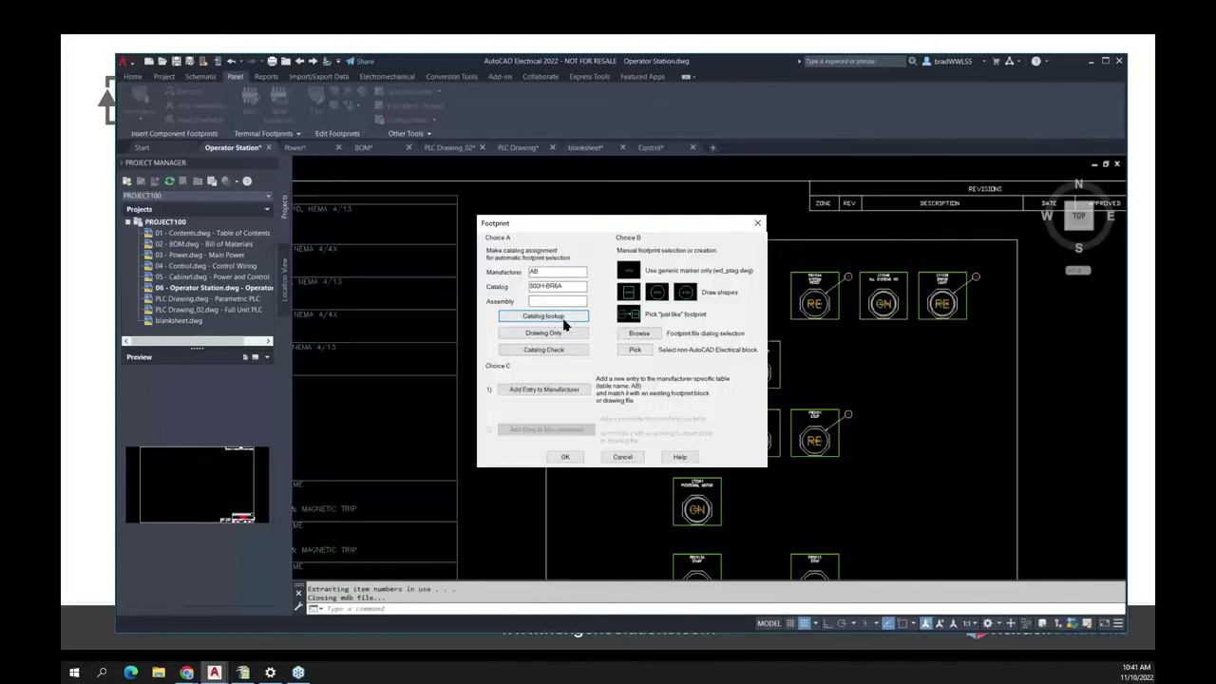
pyautogui.click(565, 457)
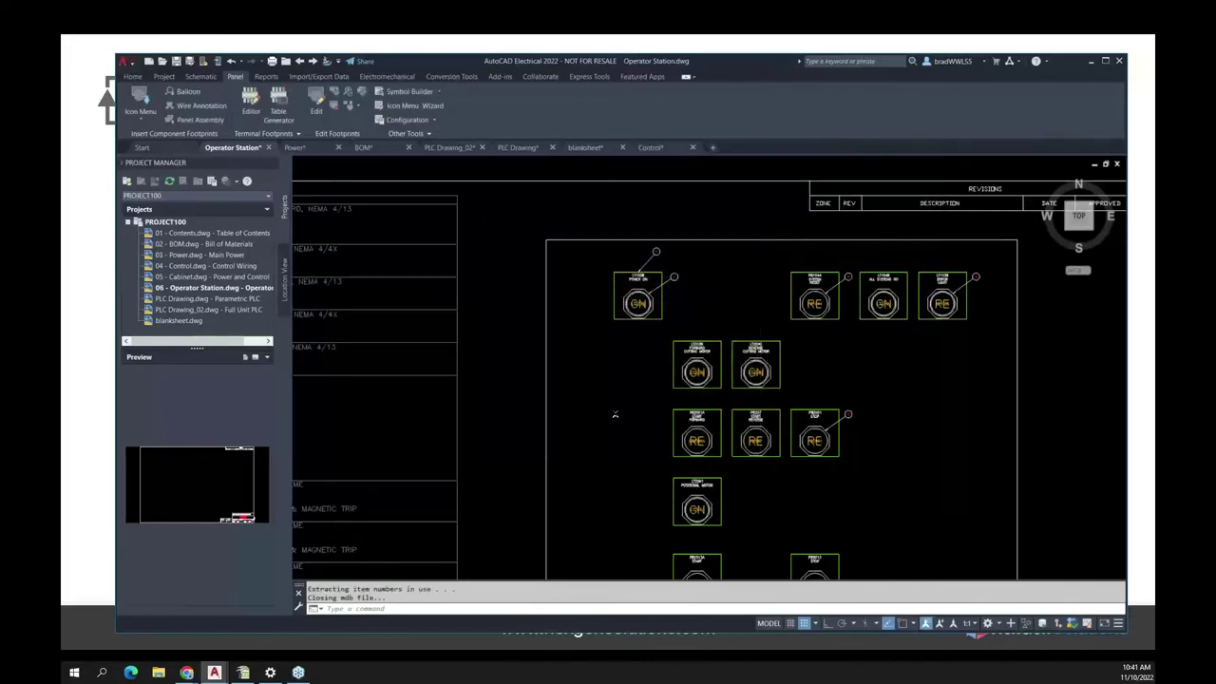
# Place the push button footprint unrotated in the empty area beside LT2039, assign the next item number 21, and accept its component settings.
pyautogui.scroll(5, 627, 366)
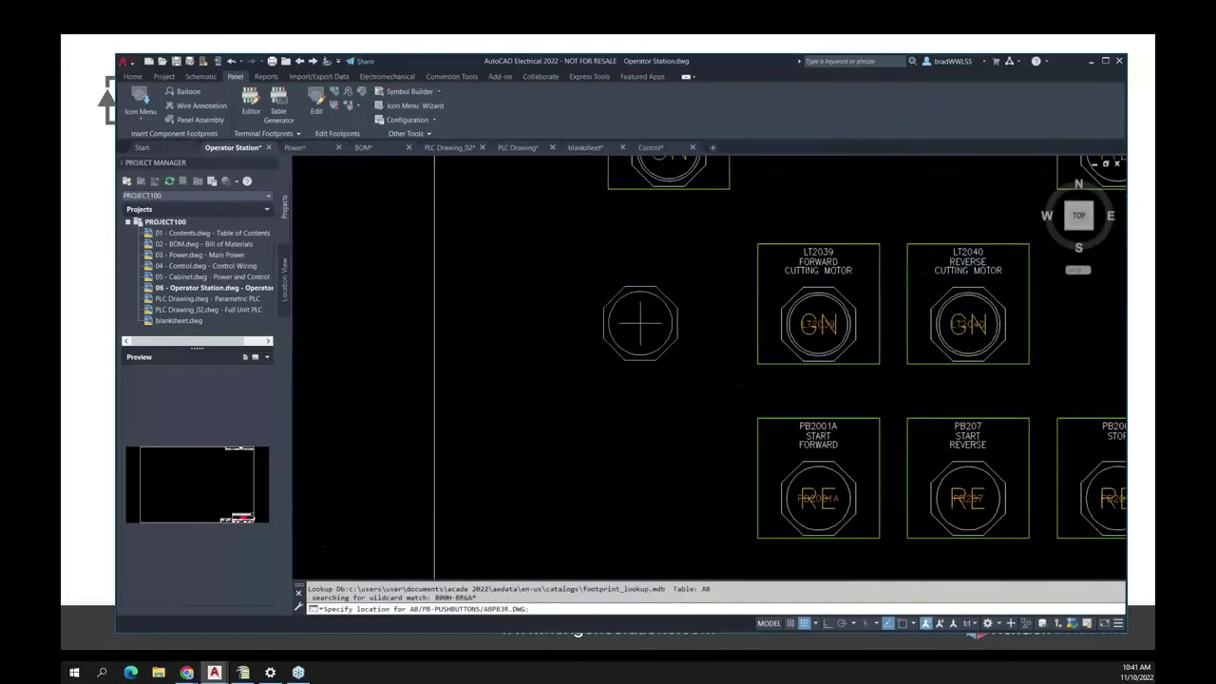
pyautogui.click(646, 323)
pyautogui.press('F8')
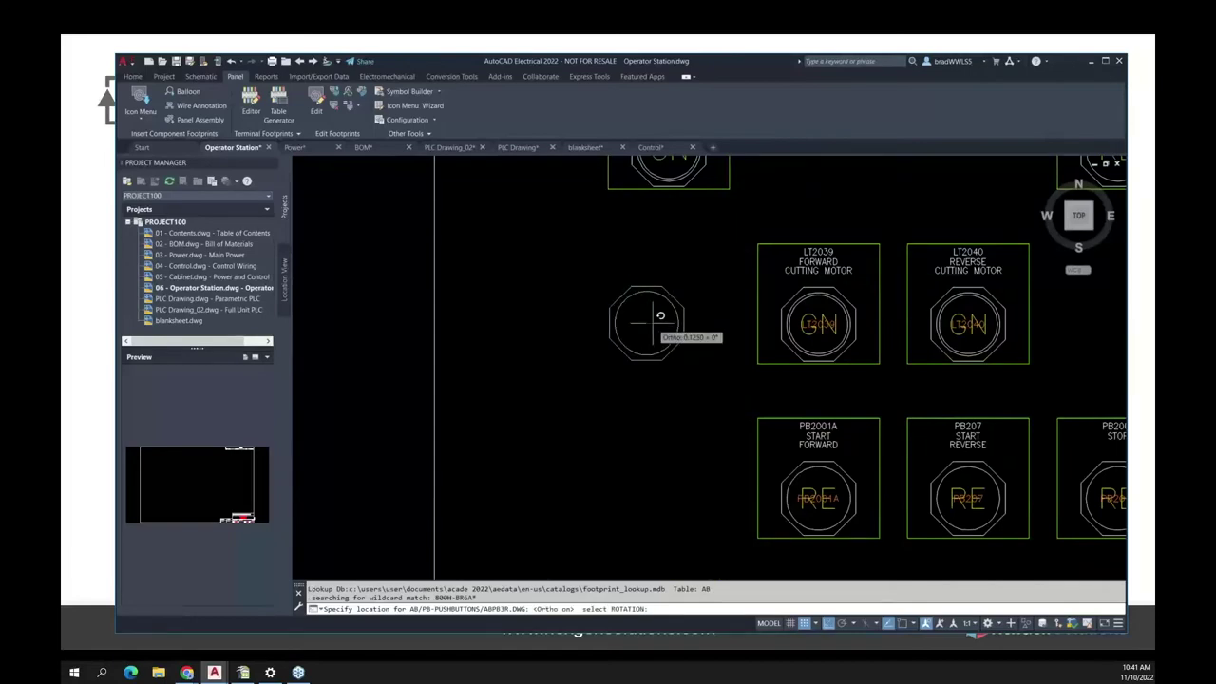
pyautogui.press('F8')
pyautogui.click(661, 323)
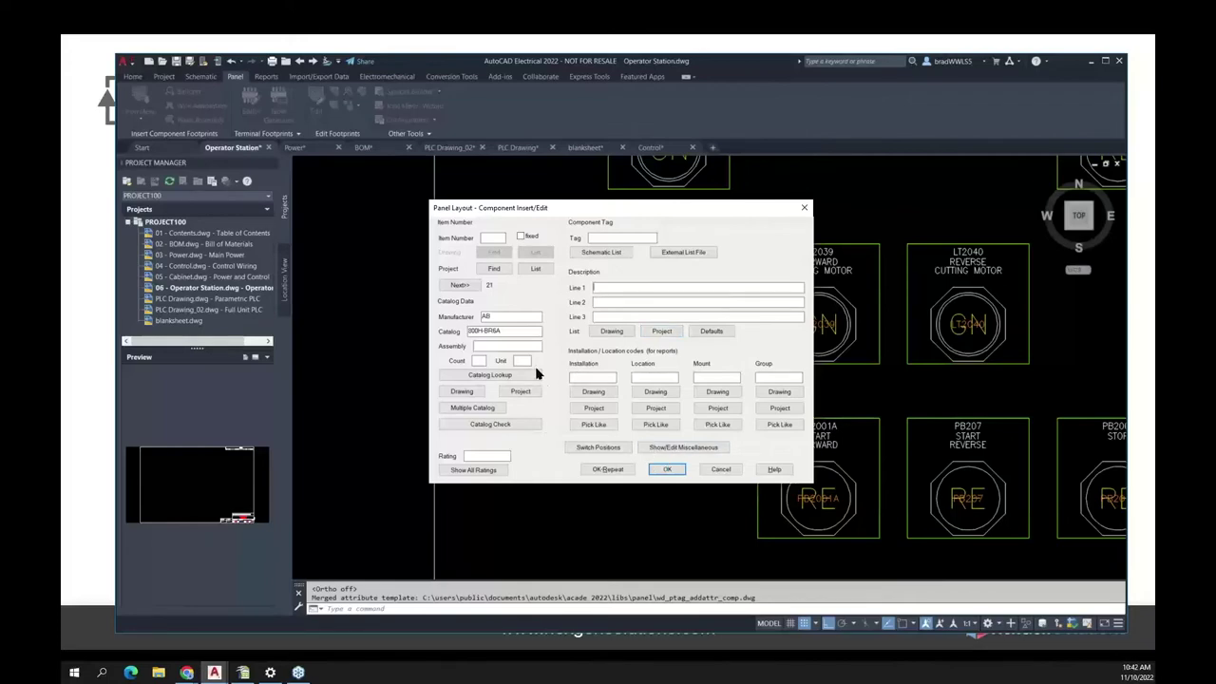
pyautogui.click(462, 287)
pyautogui.click(664, 469)
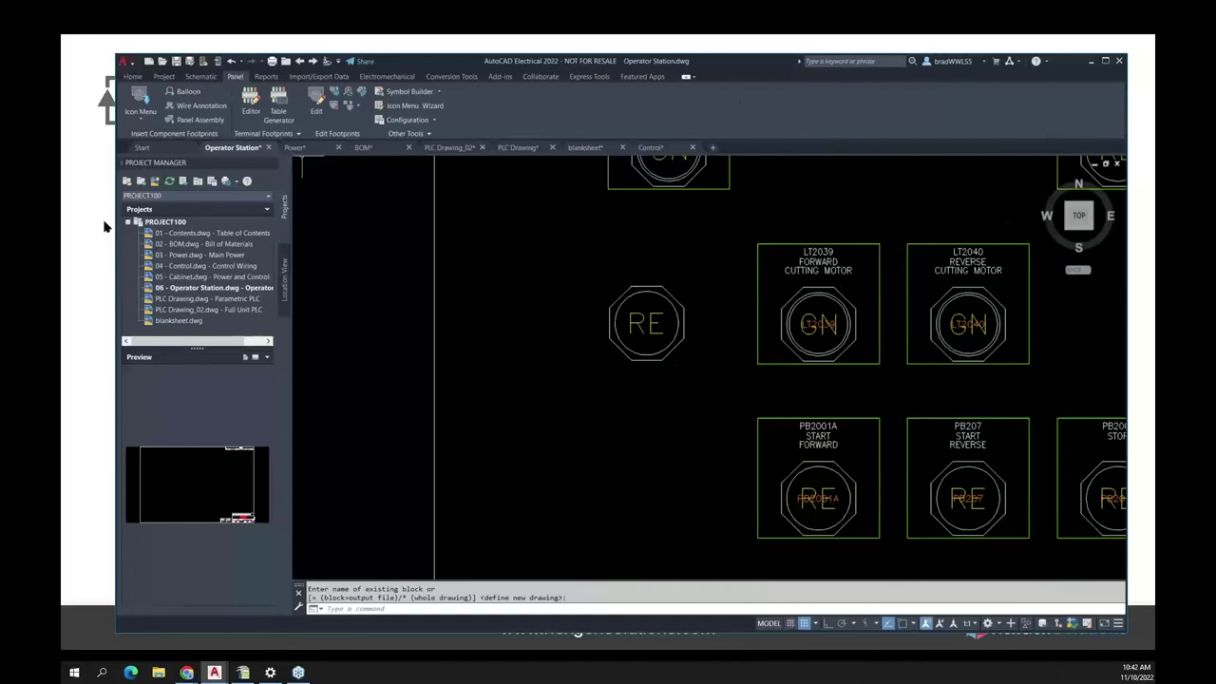
# Switch to the presentation and show the Building a Control Panel slide.
pyautogui.hotkey('alt', 'Tab')
pyautogui.press('Right')
pyautogui.press('Left')
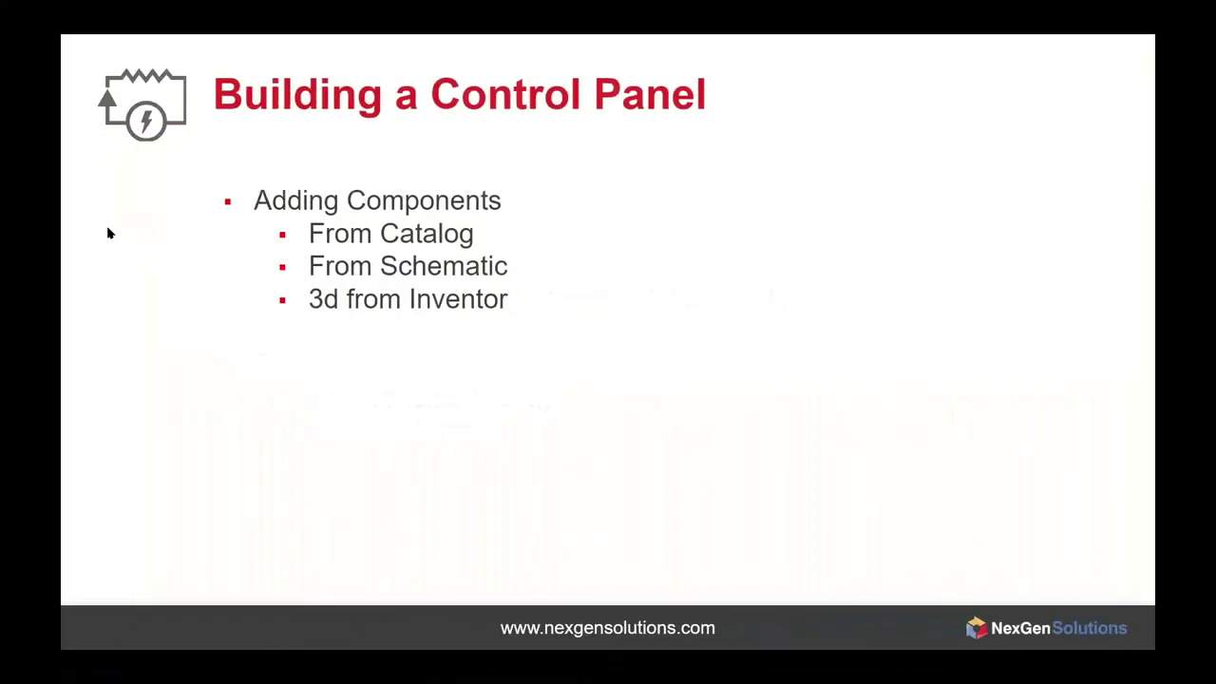